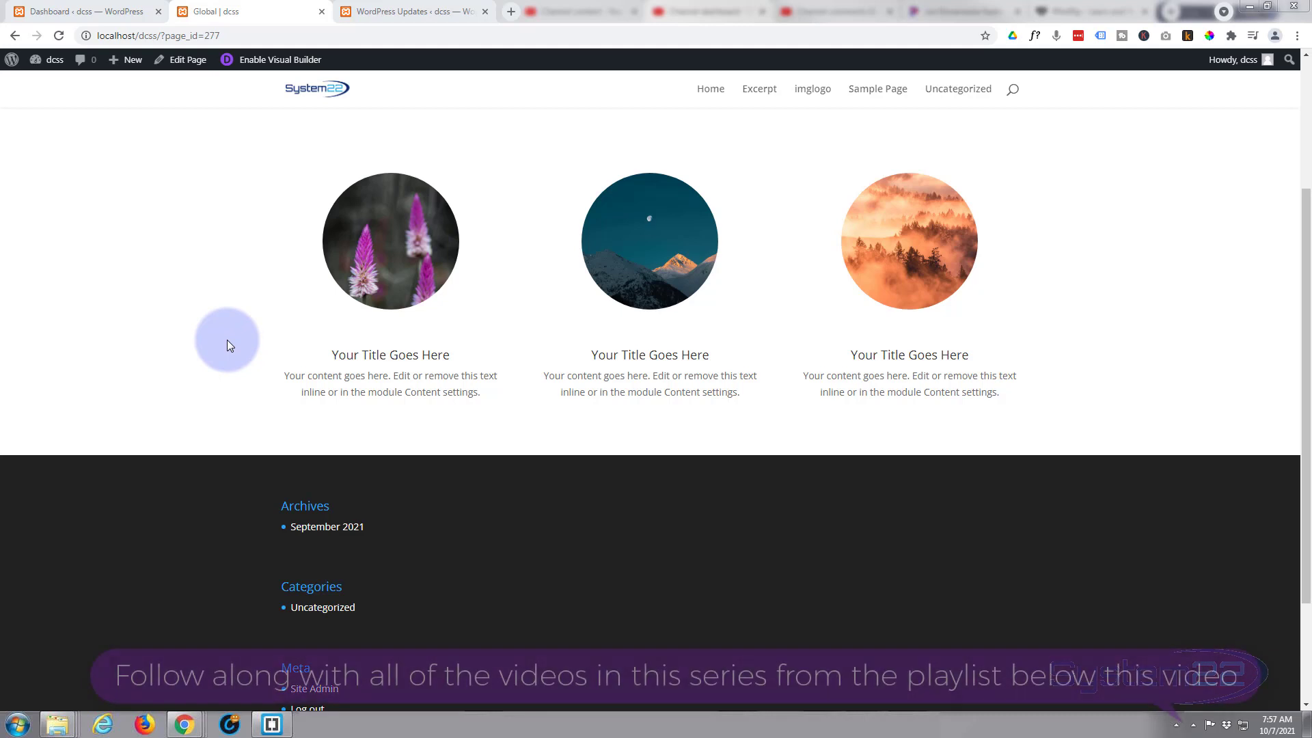
Step: Enable the Visual Builder on the page and insert a row of three equal columns below the existing blurbs
click(272, 65)
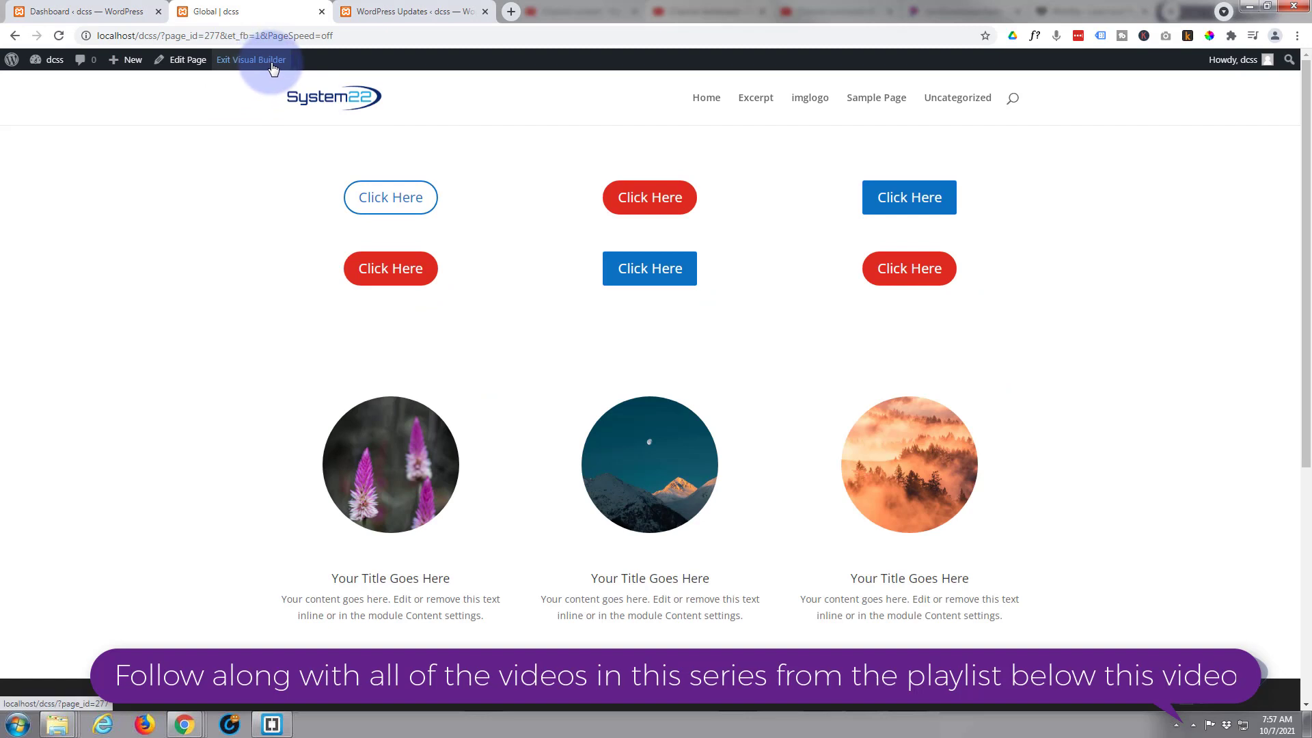
scroll(249, 219, down, 2)
scroll(250, 219, down, 3)
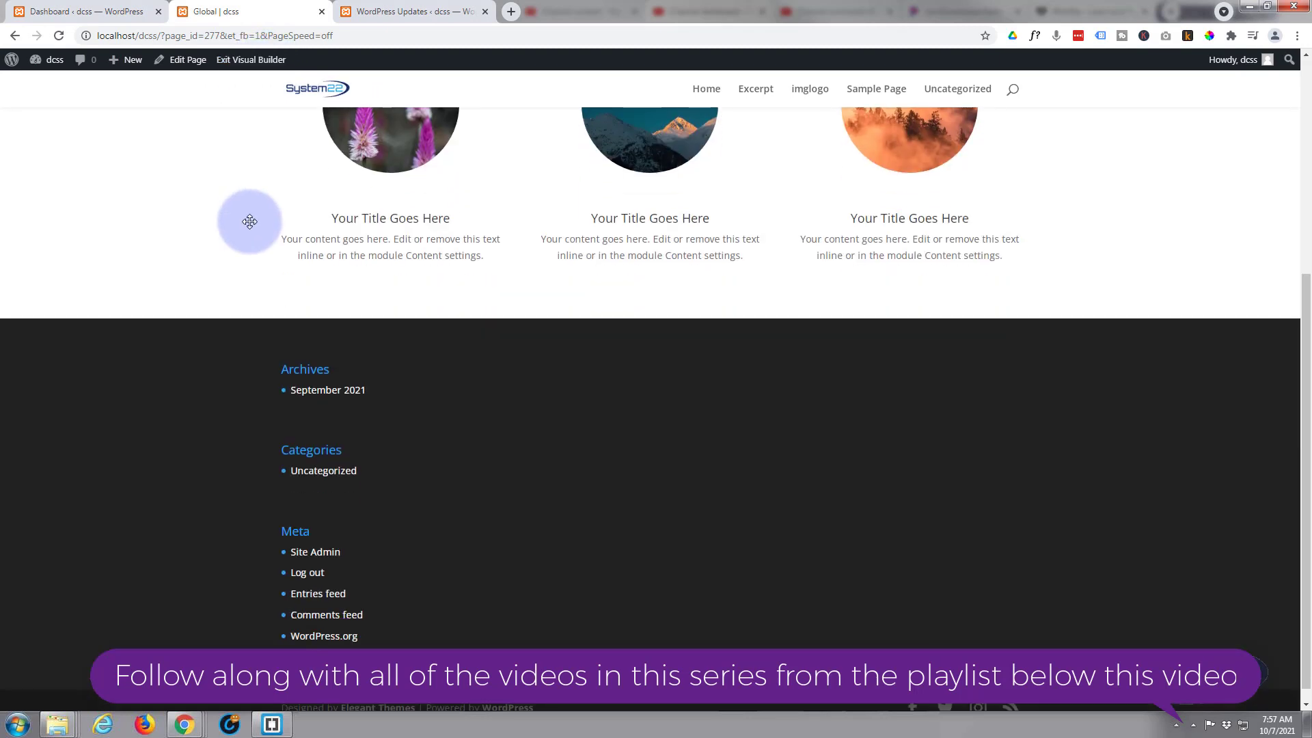
mouse_move(562, 289)
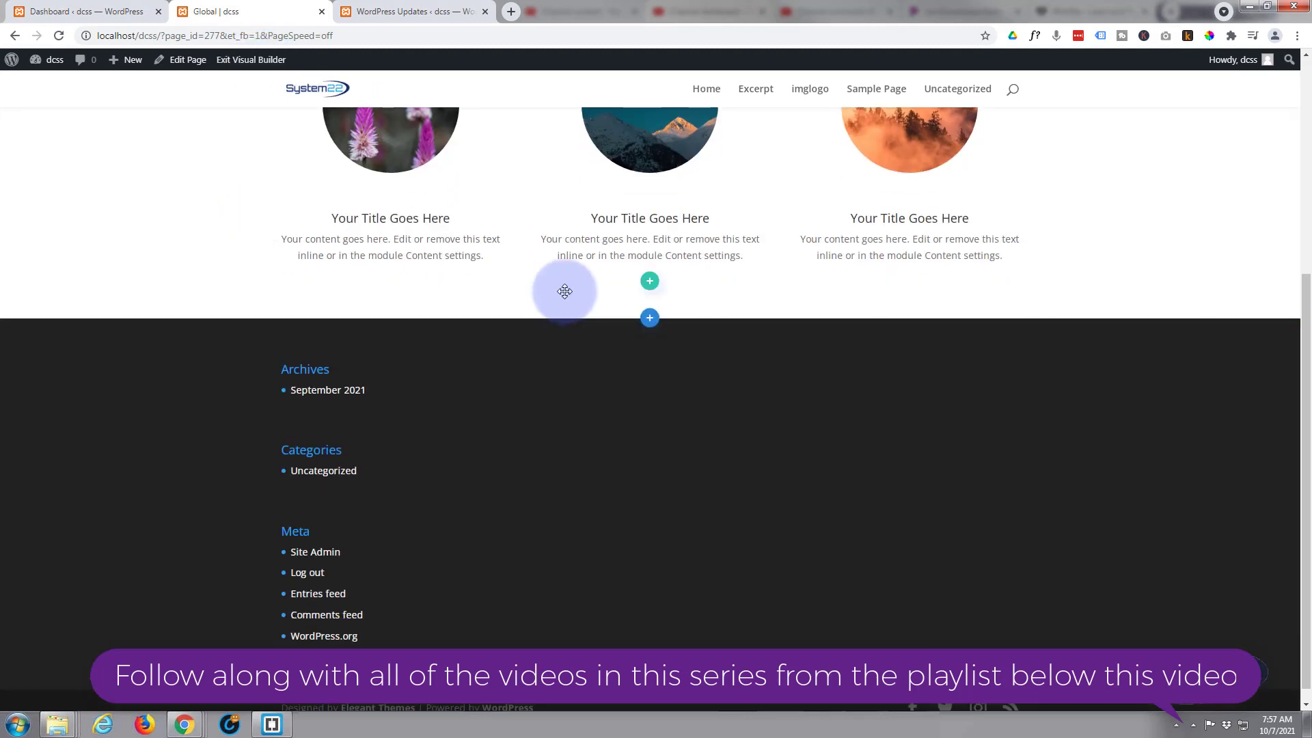
click(649, 282)
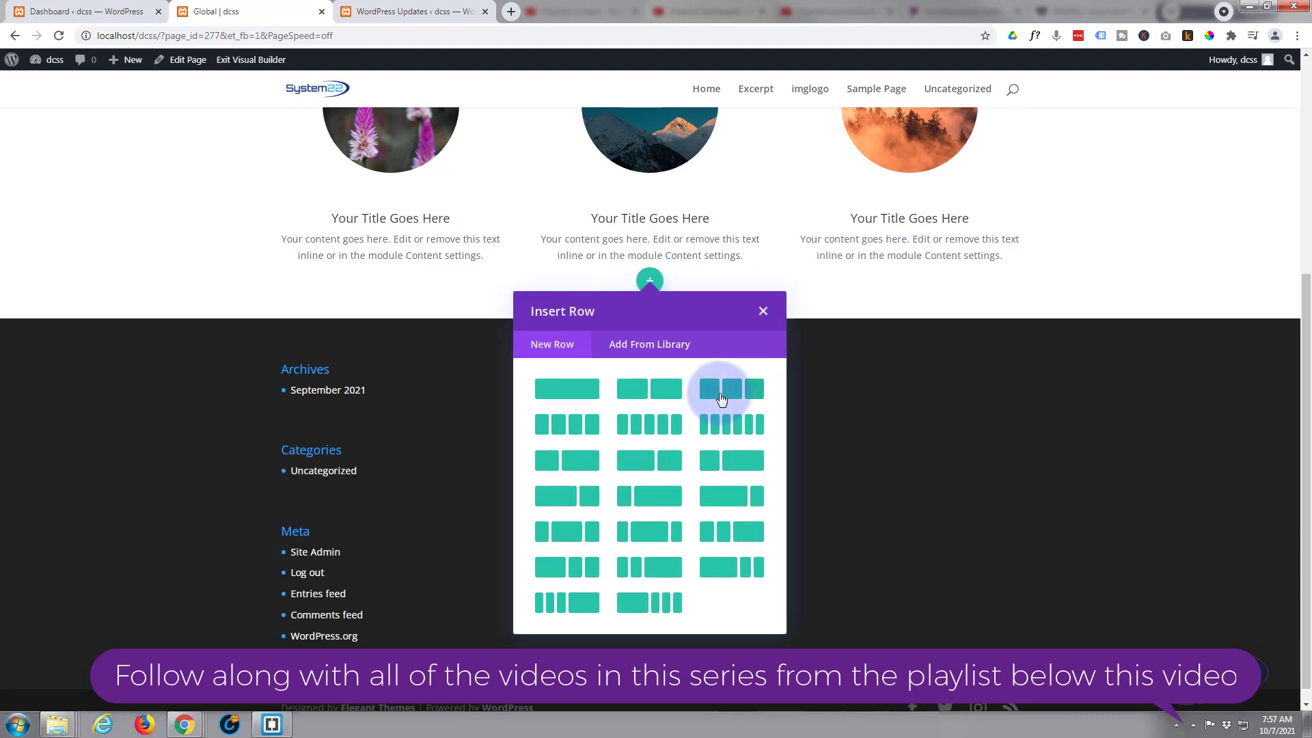
click(719, 387)
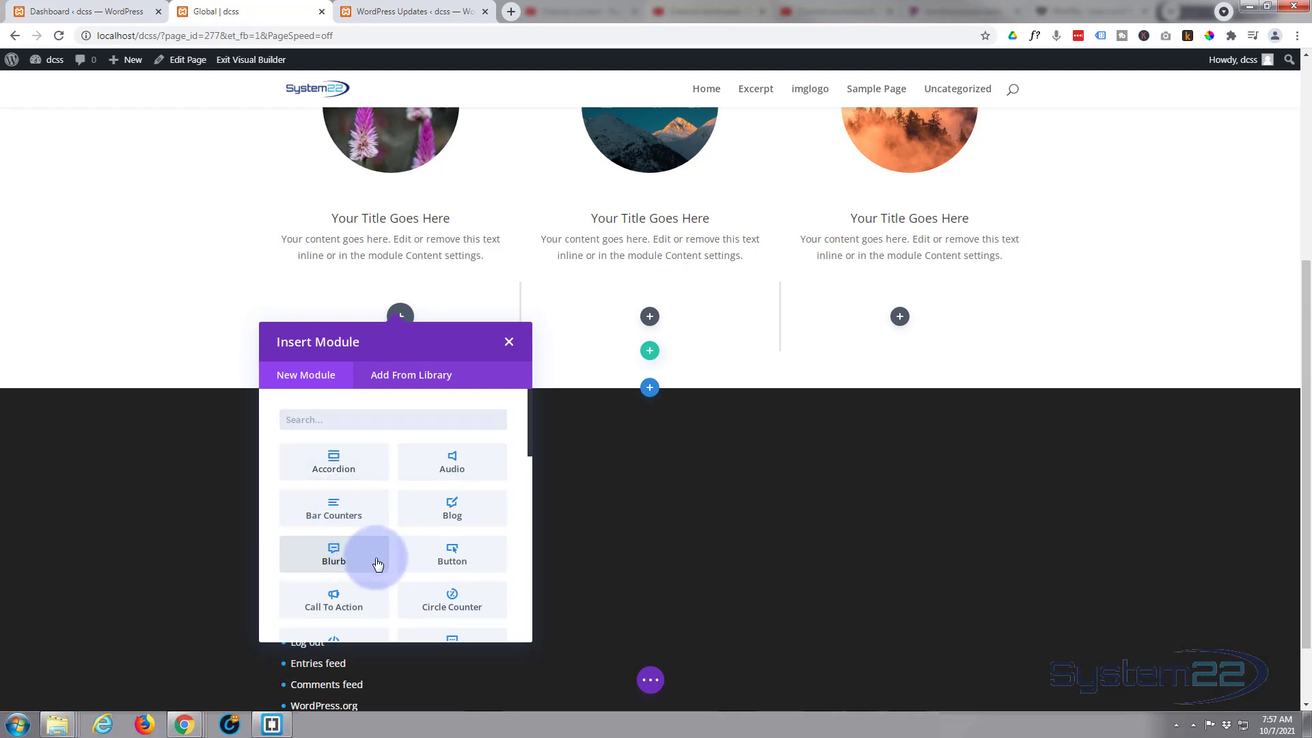
Step: Add a Blurb module to the first column of the new row
scroll(391, 511, down, 3)
scroll(391, 511, down, 12)
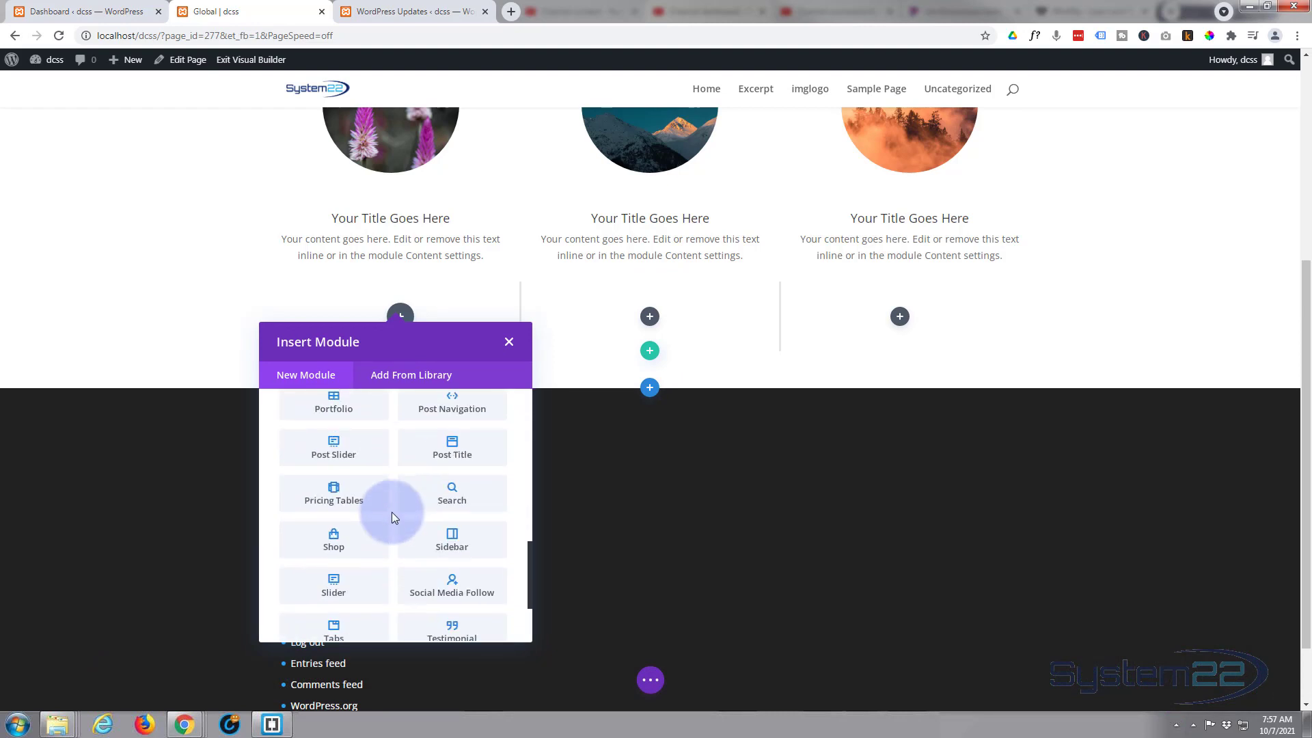
scroll(392, 514, up, 12)
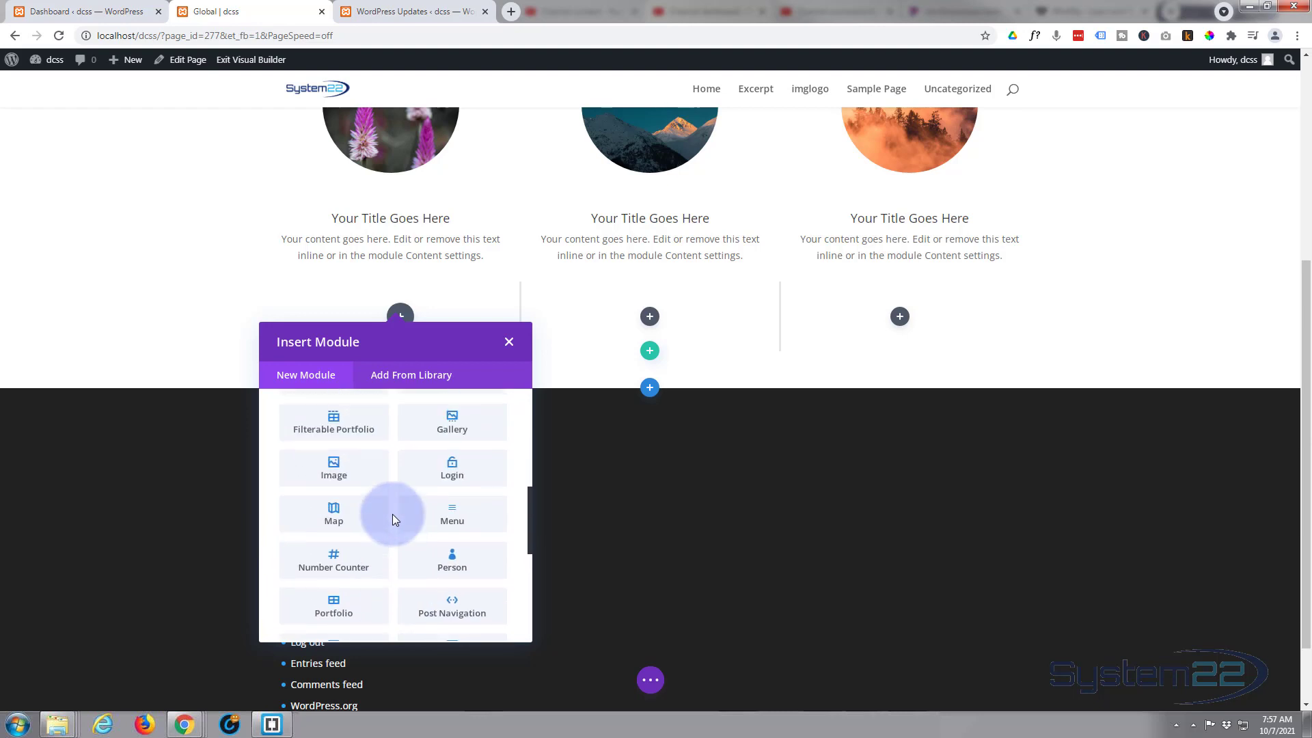
scroll(394, 519, up, 3)
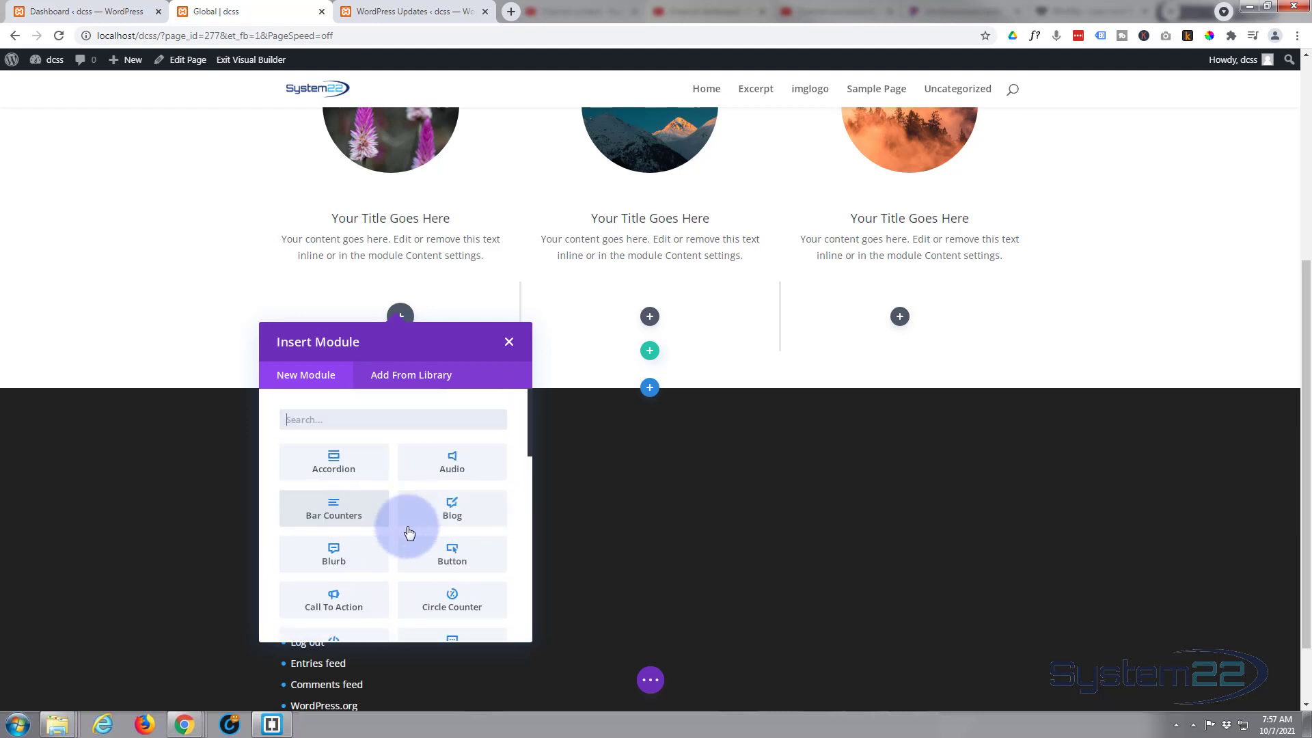
click(342, 564)
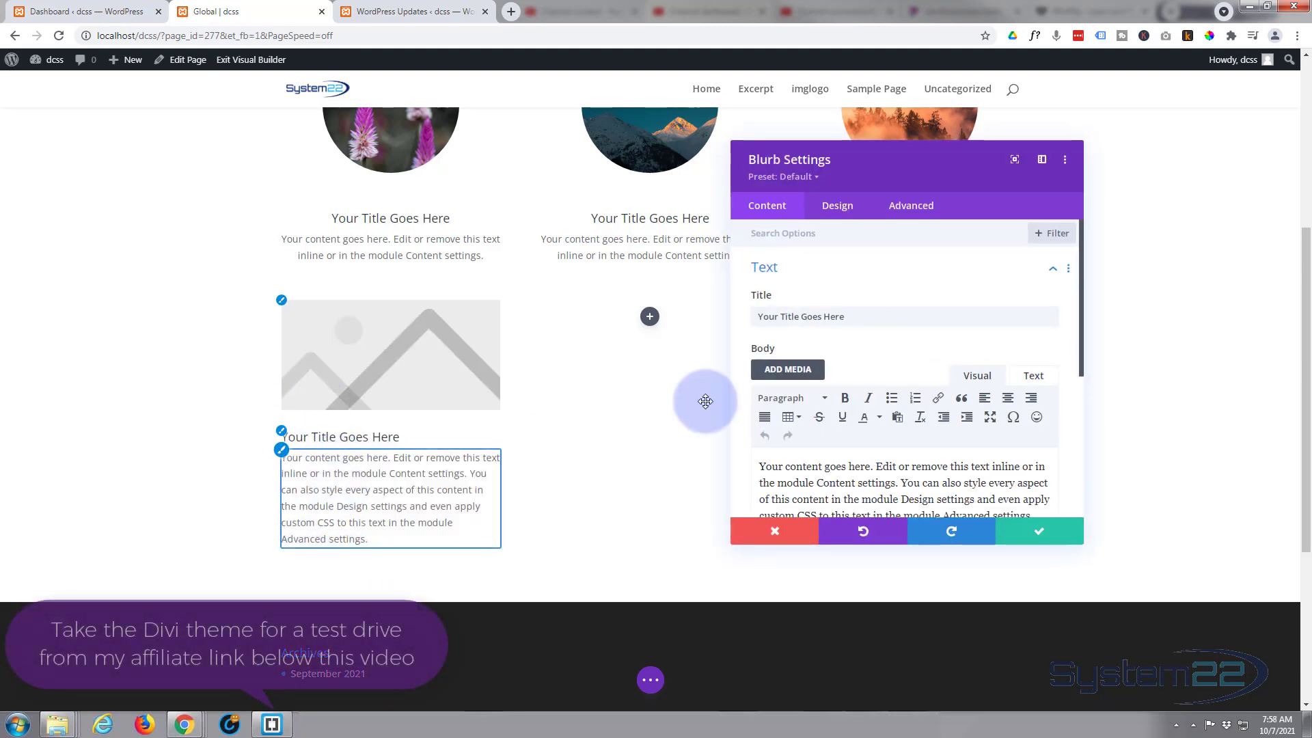
Step: Delete the sentence starting "You can also style every aspect" from the blurb's body text
scroll(881, 347, down, 2)
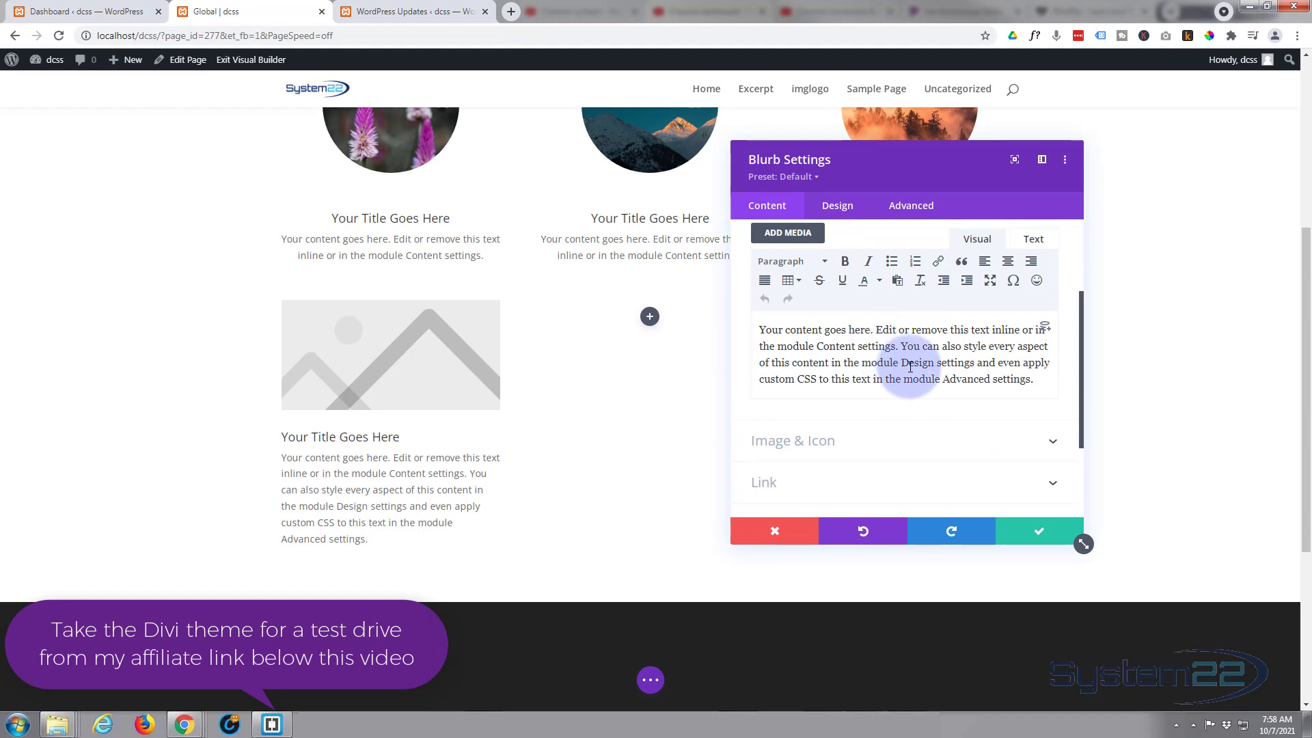
drag(902, 346, 1044, 389)
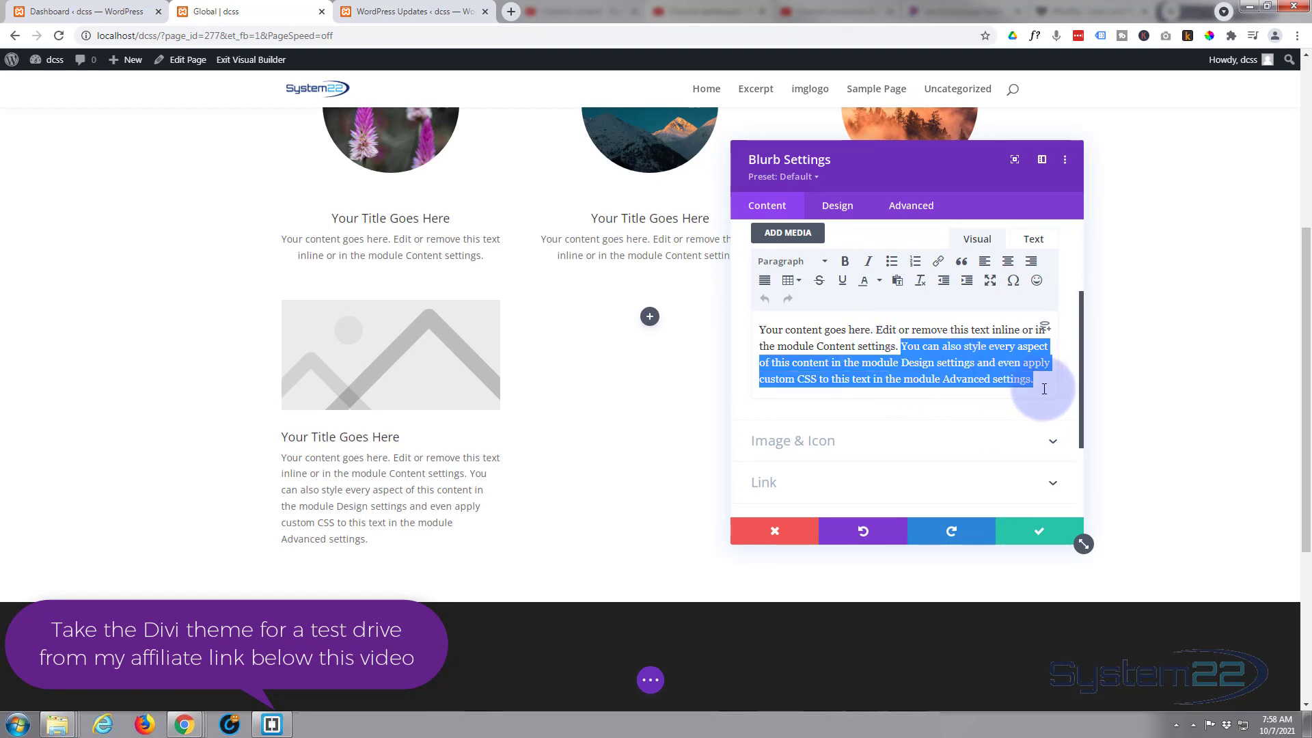
key(BackSpace)
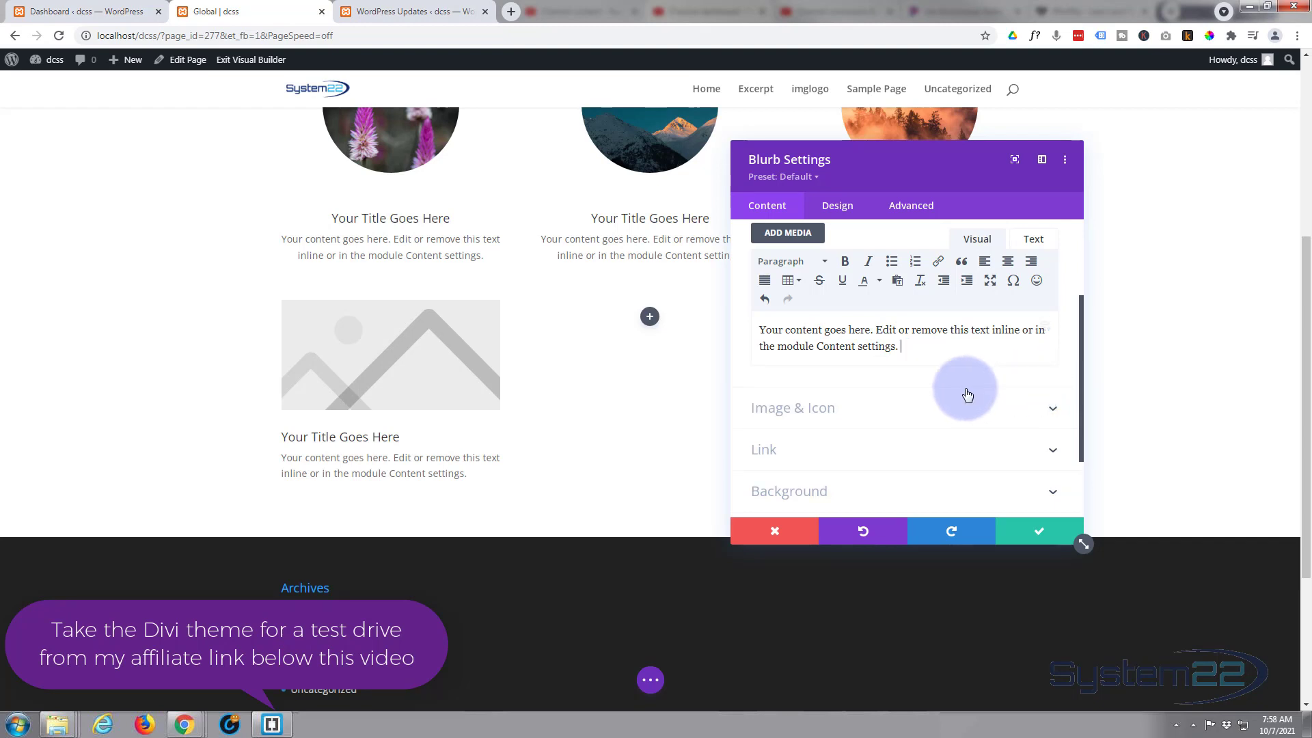
Step: Replace the blurb's placeholder image with the orange jellyfish picture from the media library
click(879, 413)
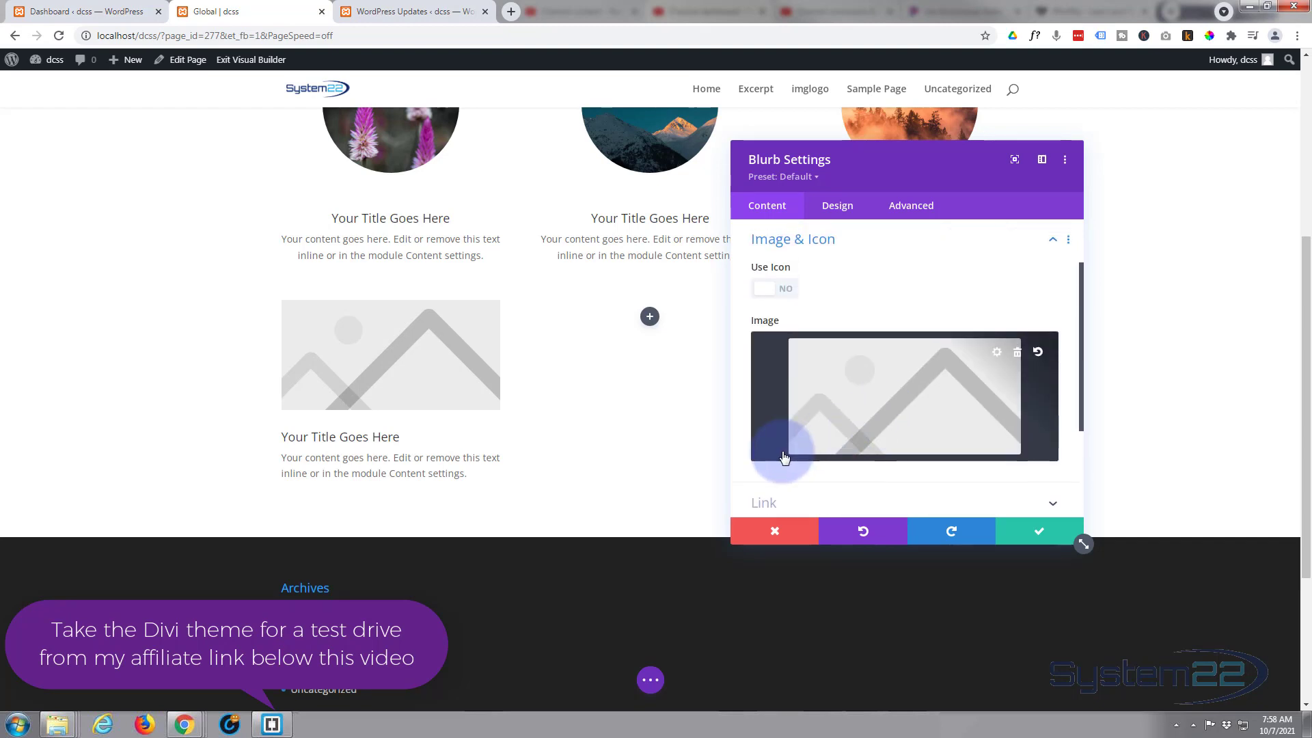
click(893, 401)
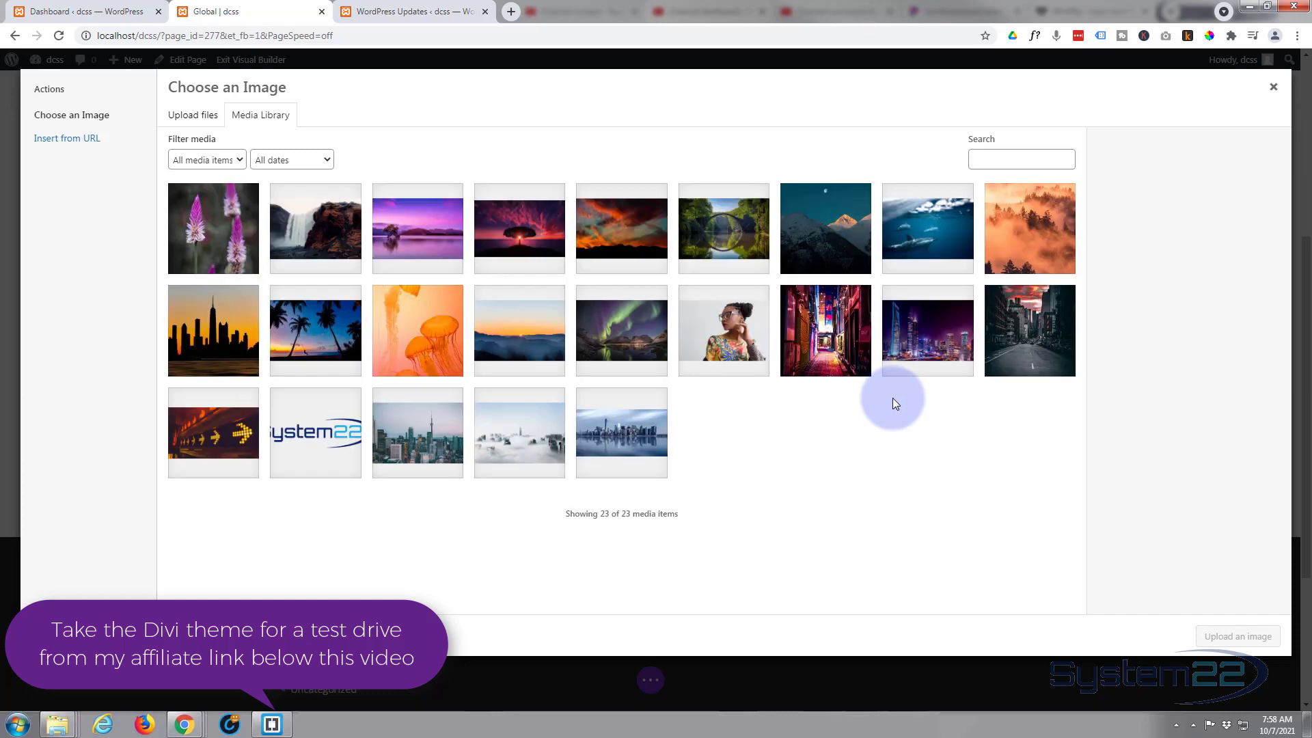
click(431, 349)
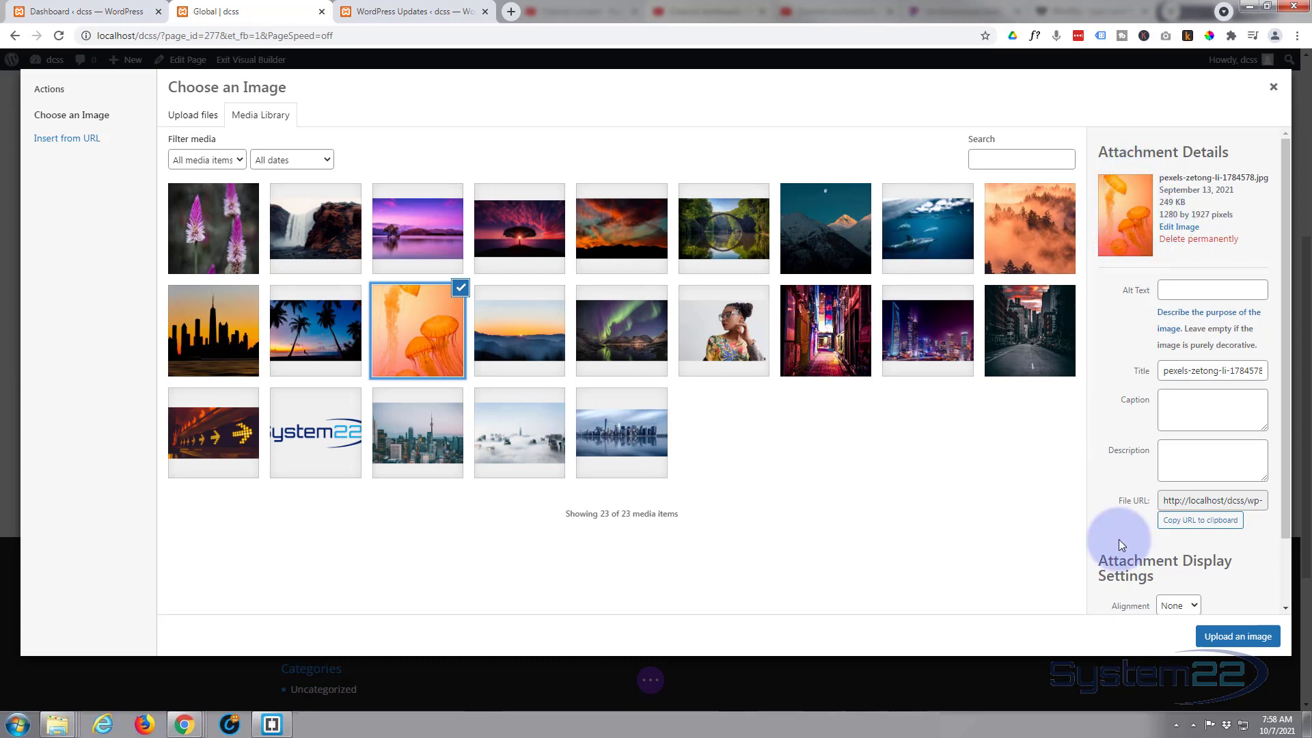
click(1230, 637)
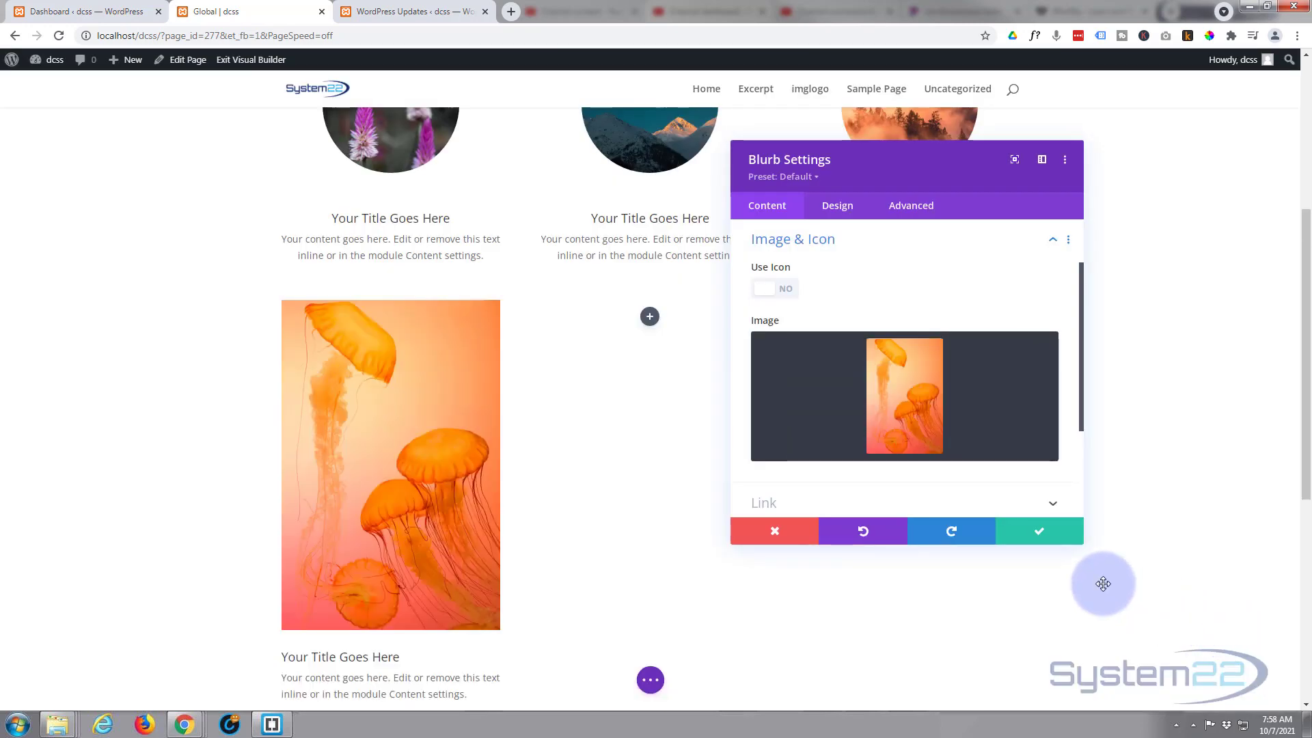
Step: Set the blurb's text alignment to center in its design settings
mouse_move(793, 397)
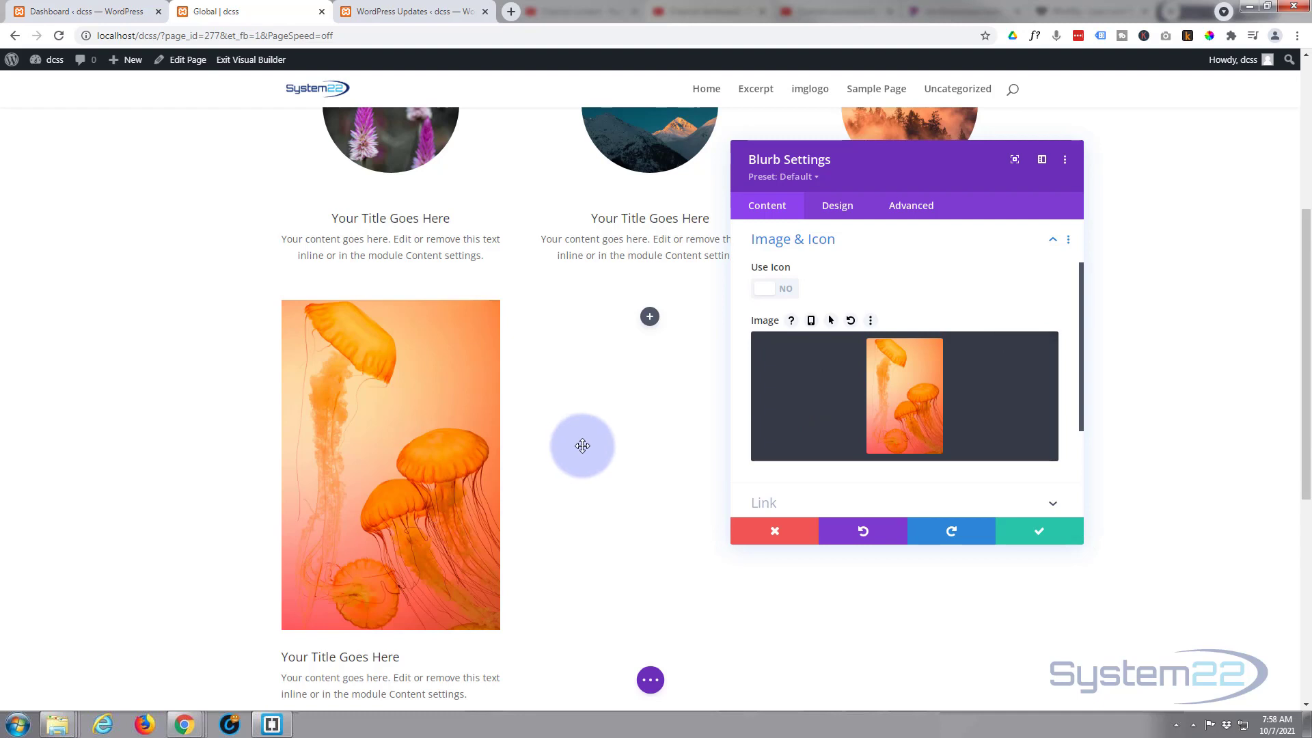
scroll(582, 446, down, 2)
click(837, 205)
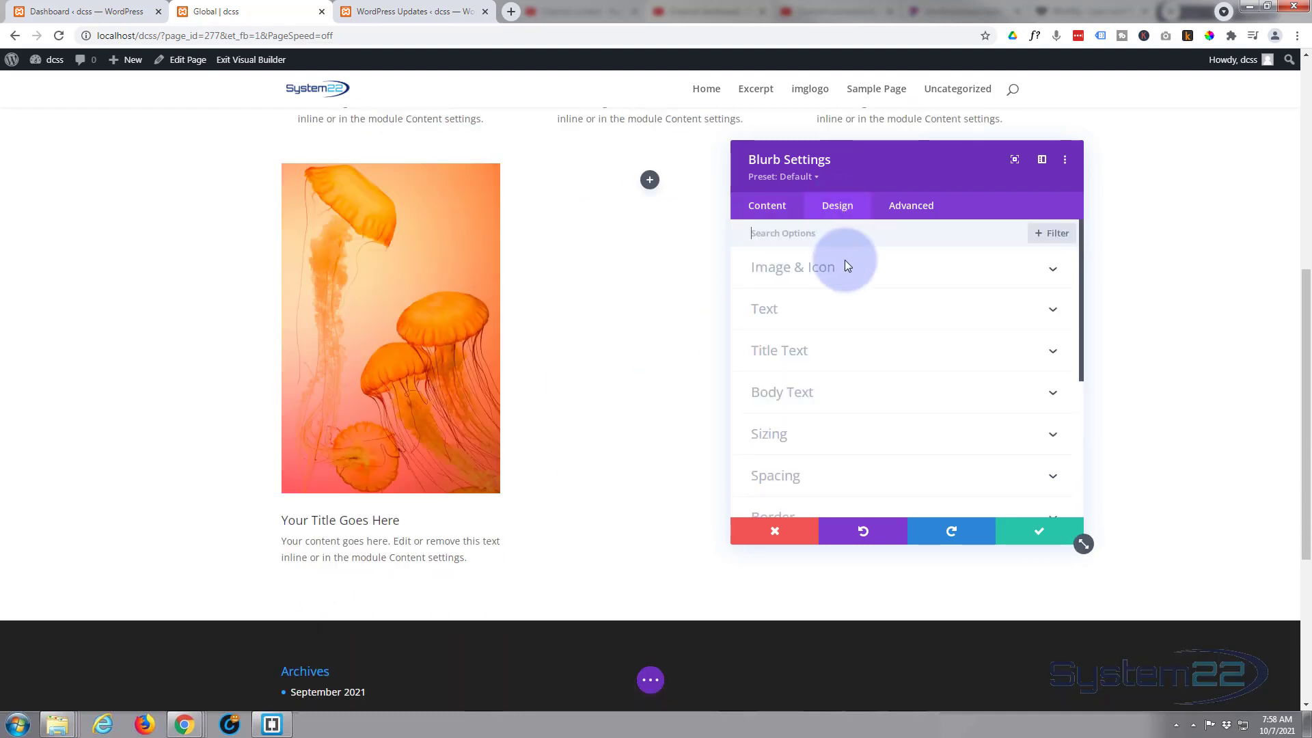
click(871, 313)
click(870, 290)
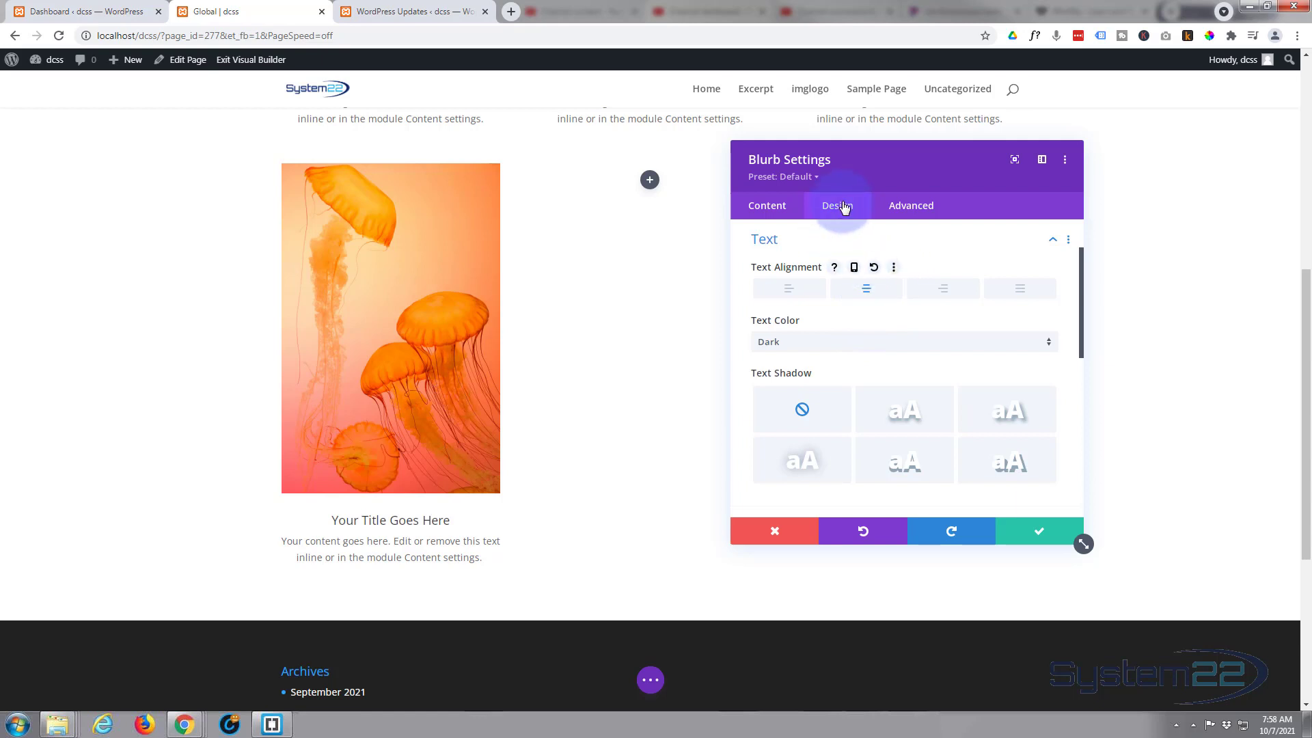
Step: Add border-radius:50%; and overflow:hidden; to the Blurb Image custom CSS of the new blurb
click(924, 212)
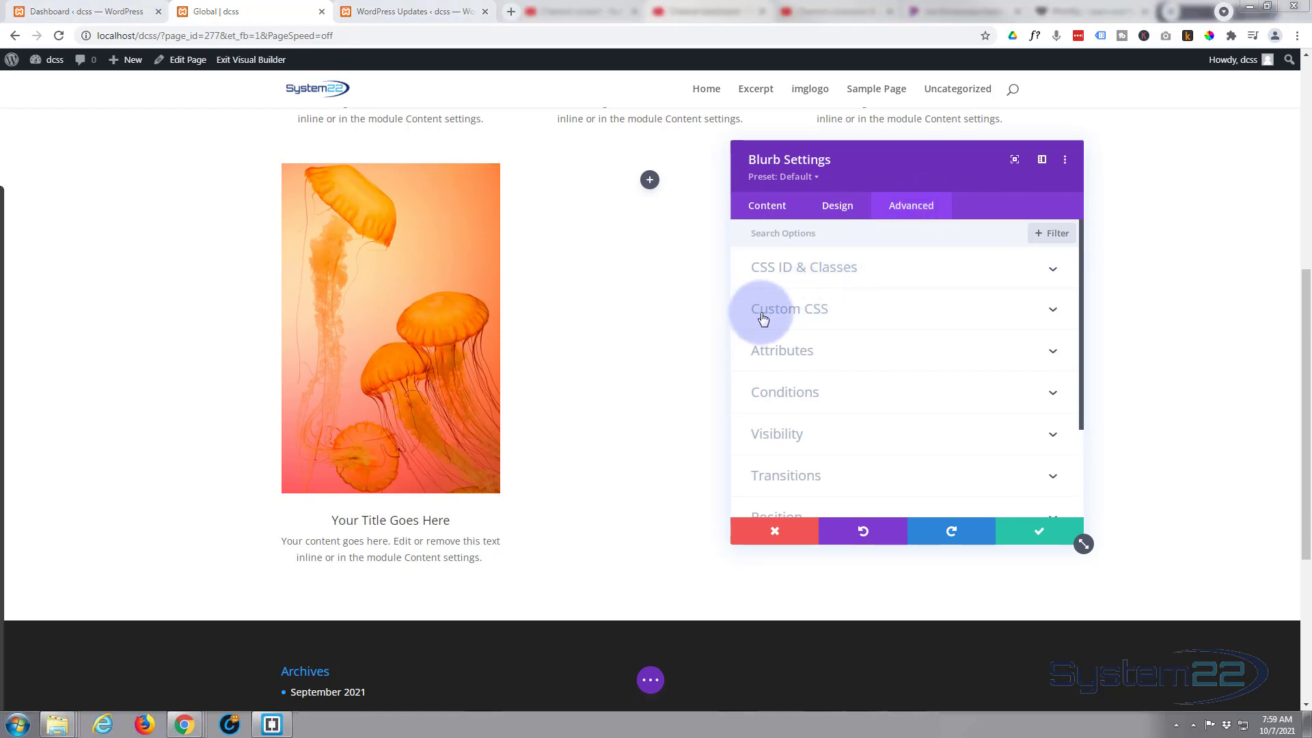
click(900, 314)
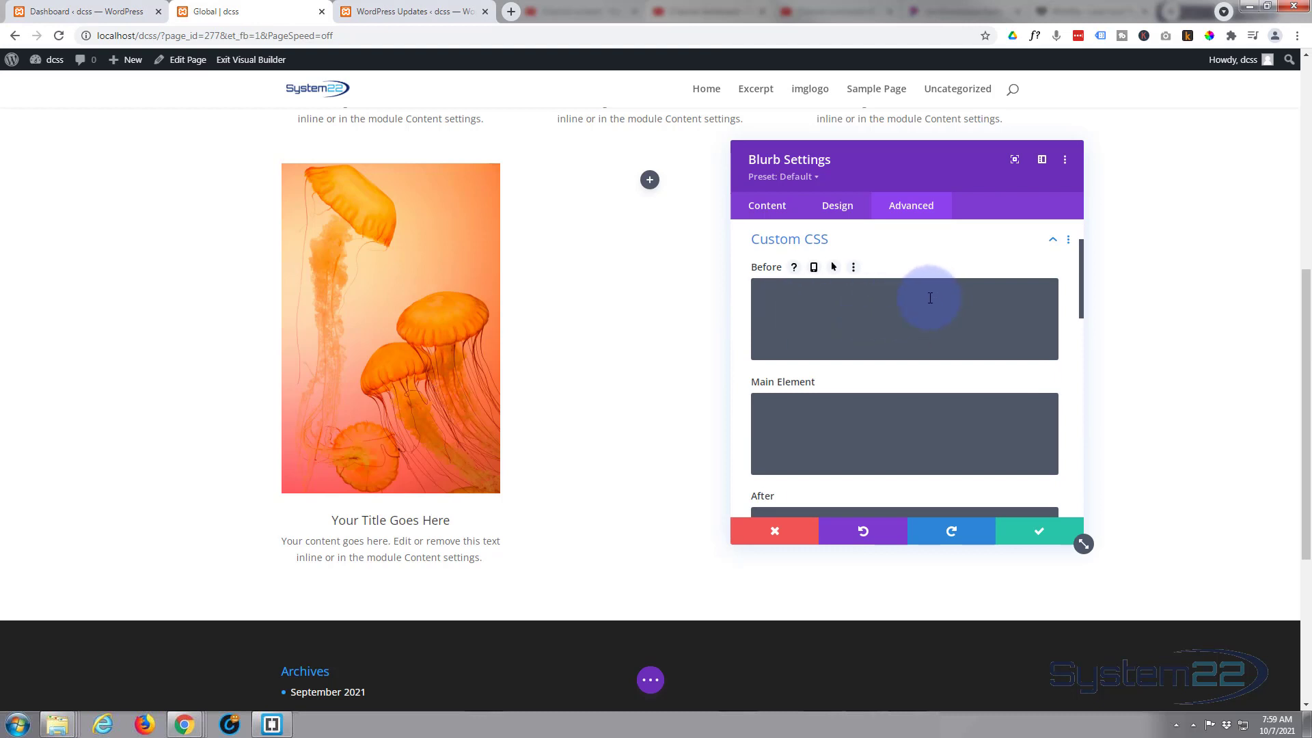
scroll(893, 307, down, 2)
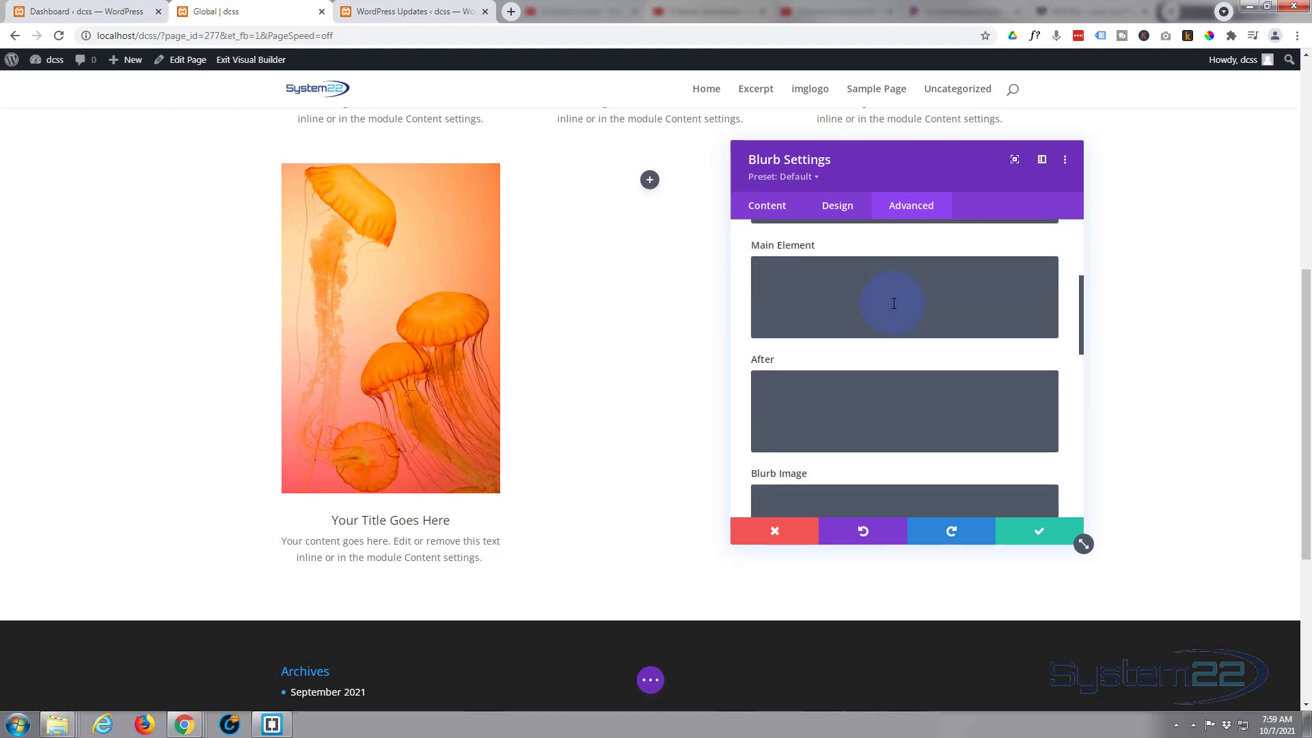
scroll(904, 300, down, 3)
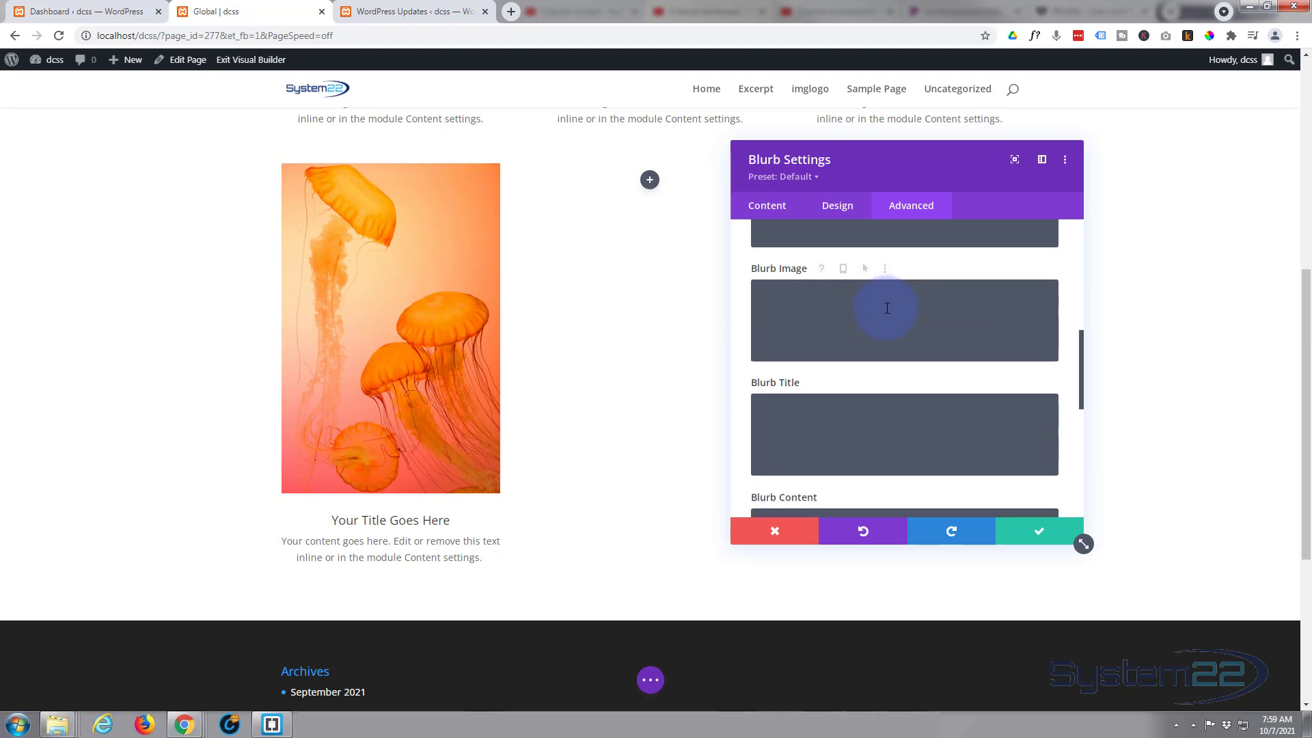
scroll(903, 354, down, 4)
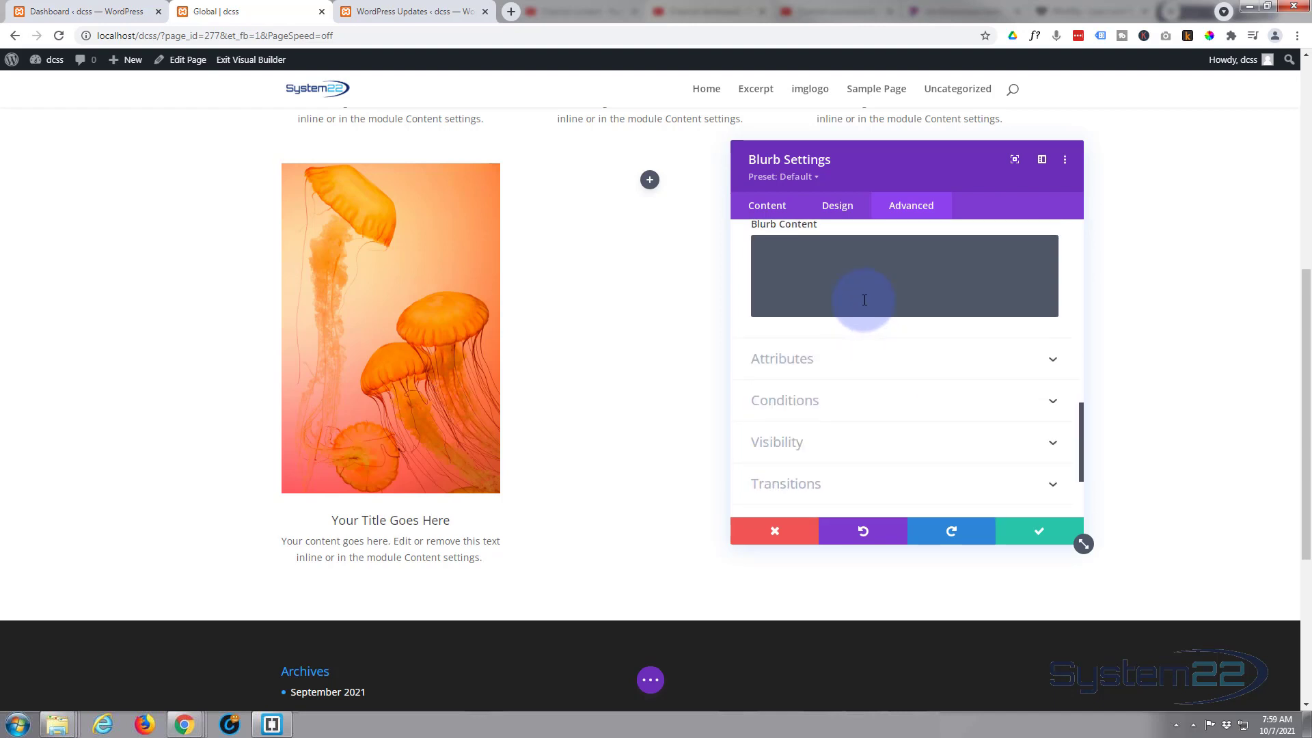
scroll(859, 304, up, 1)
scroll(862, 315, up, 1)
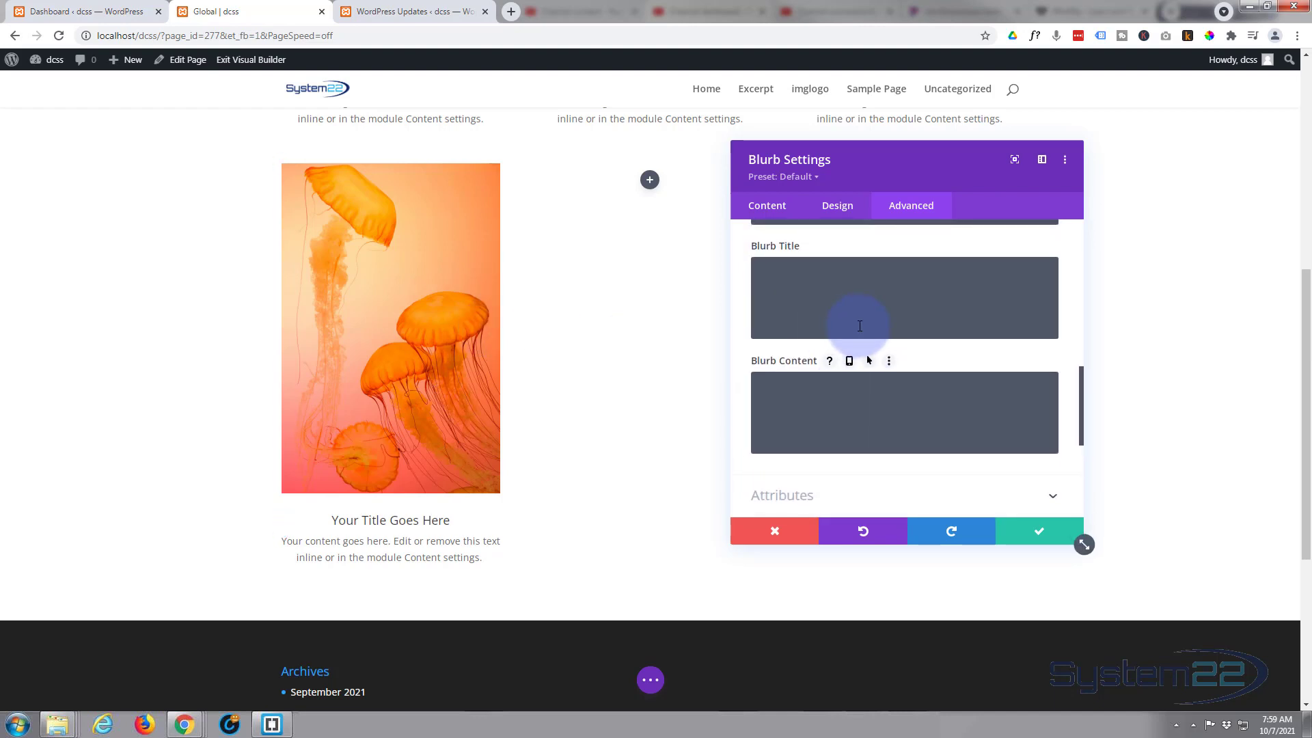
scroll(860, 325, up, 1)
scroll(860, 325, up, 2)
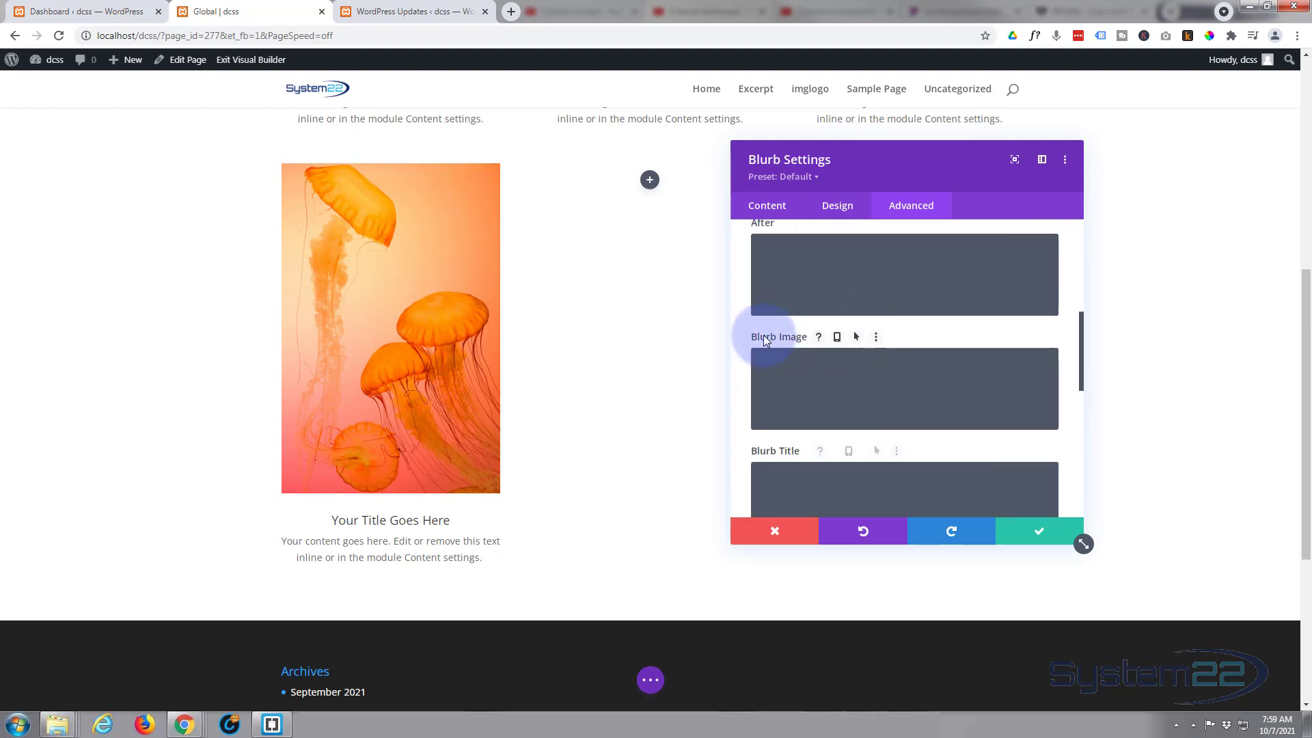
click(763, 363)
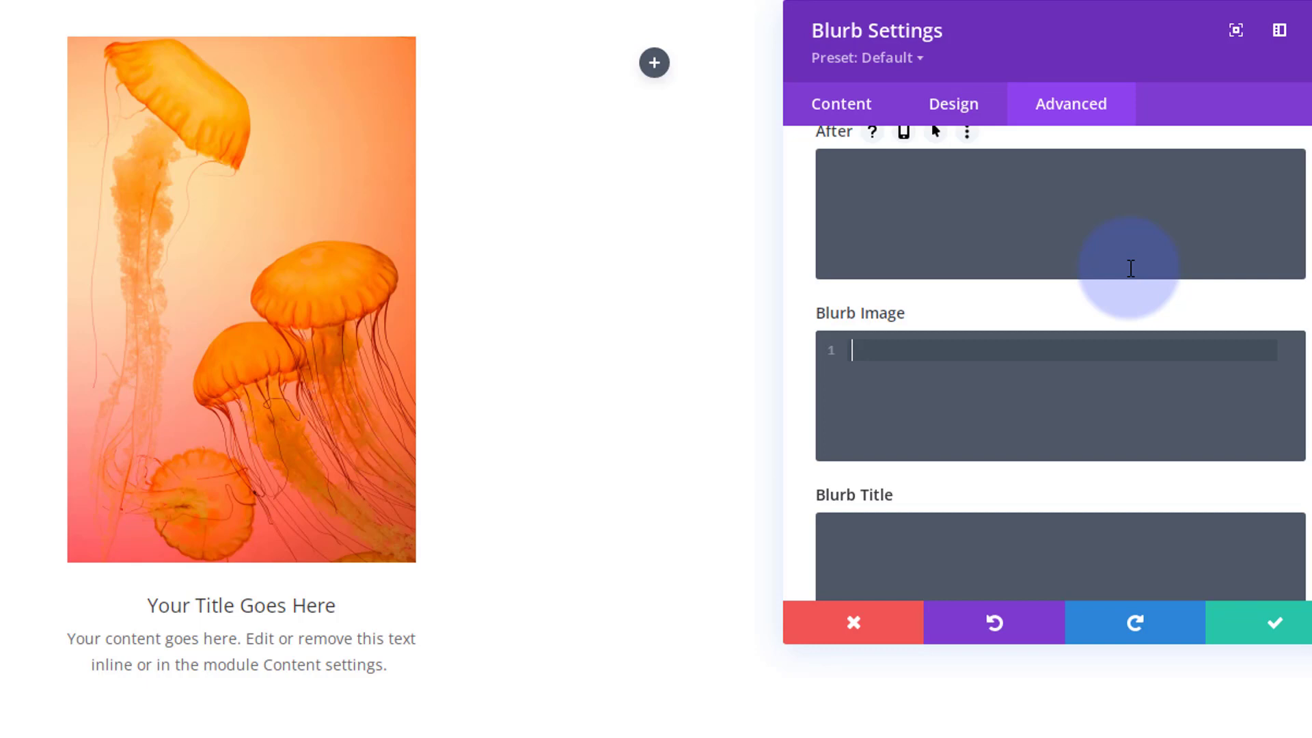
text(border-radius:50%)
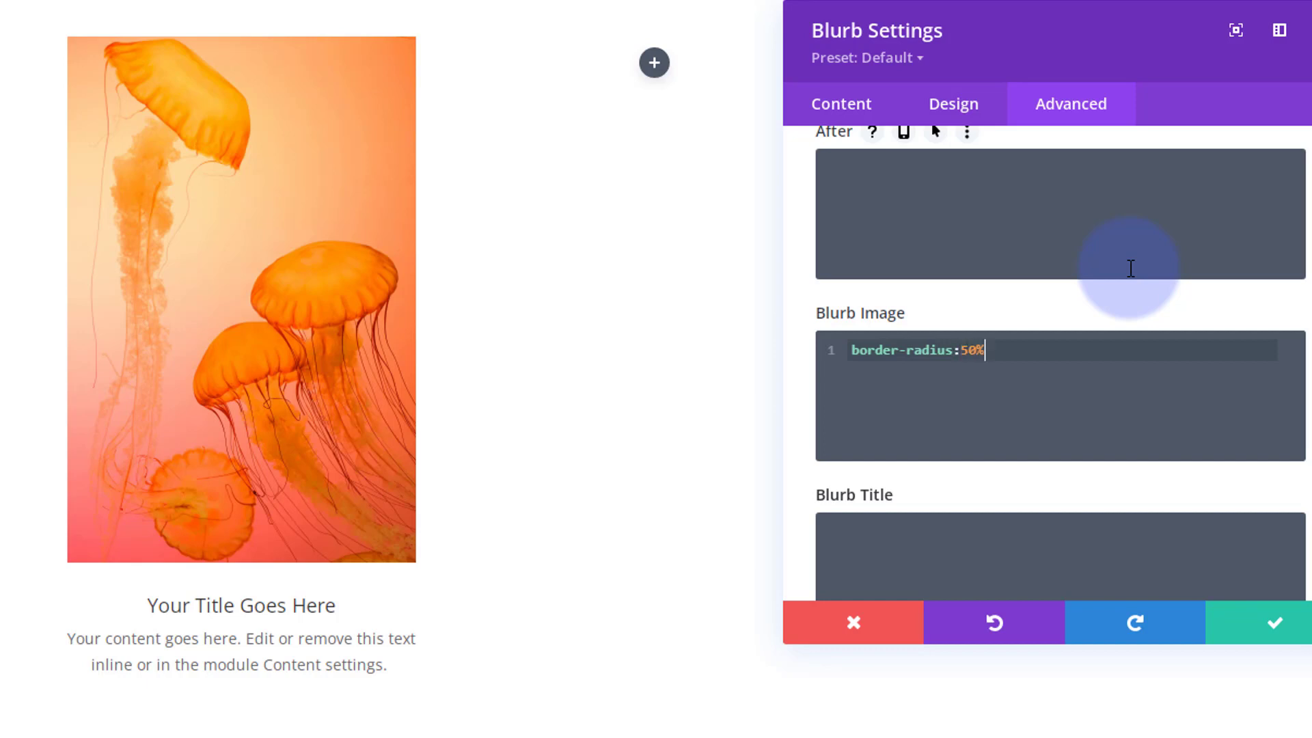
text(;)
key(Return)
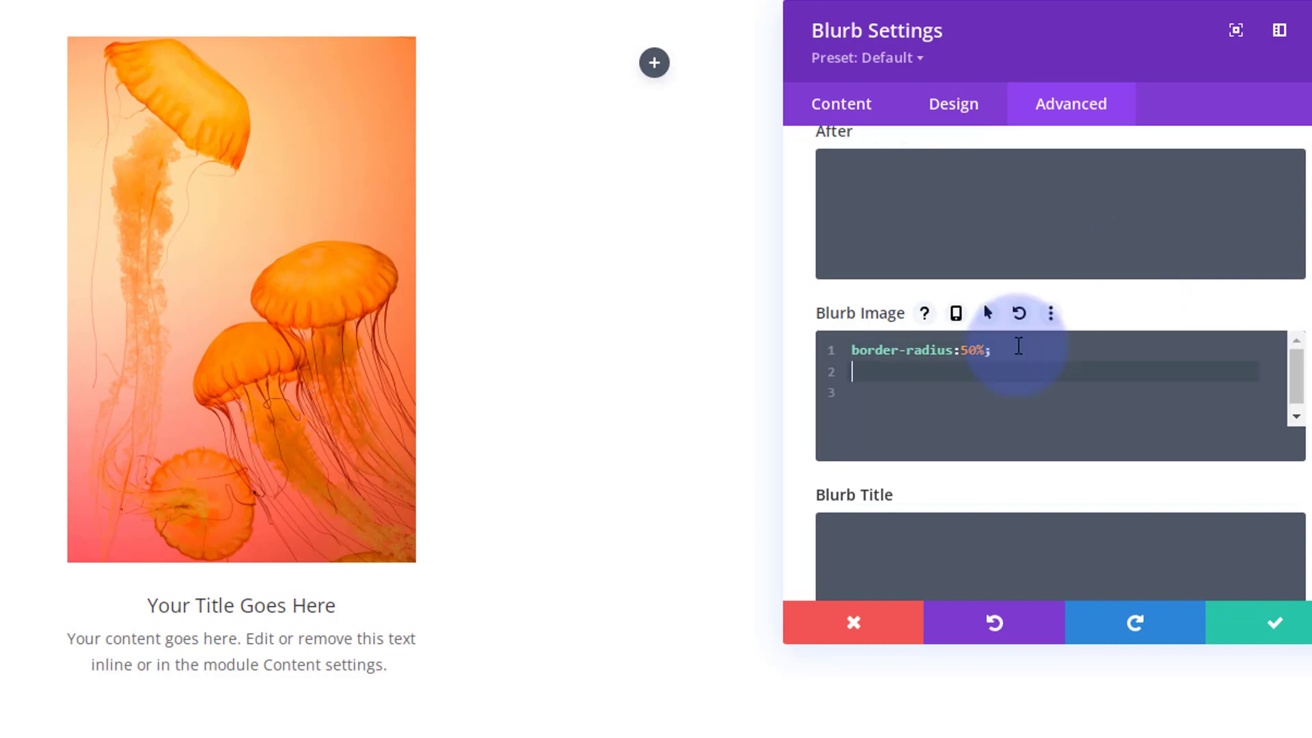
text(overflow:hidden;)
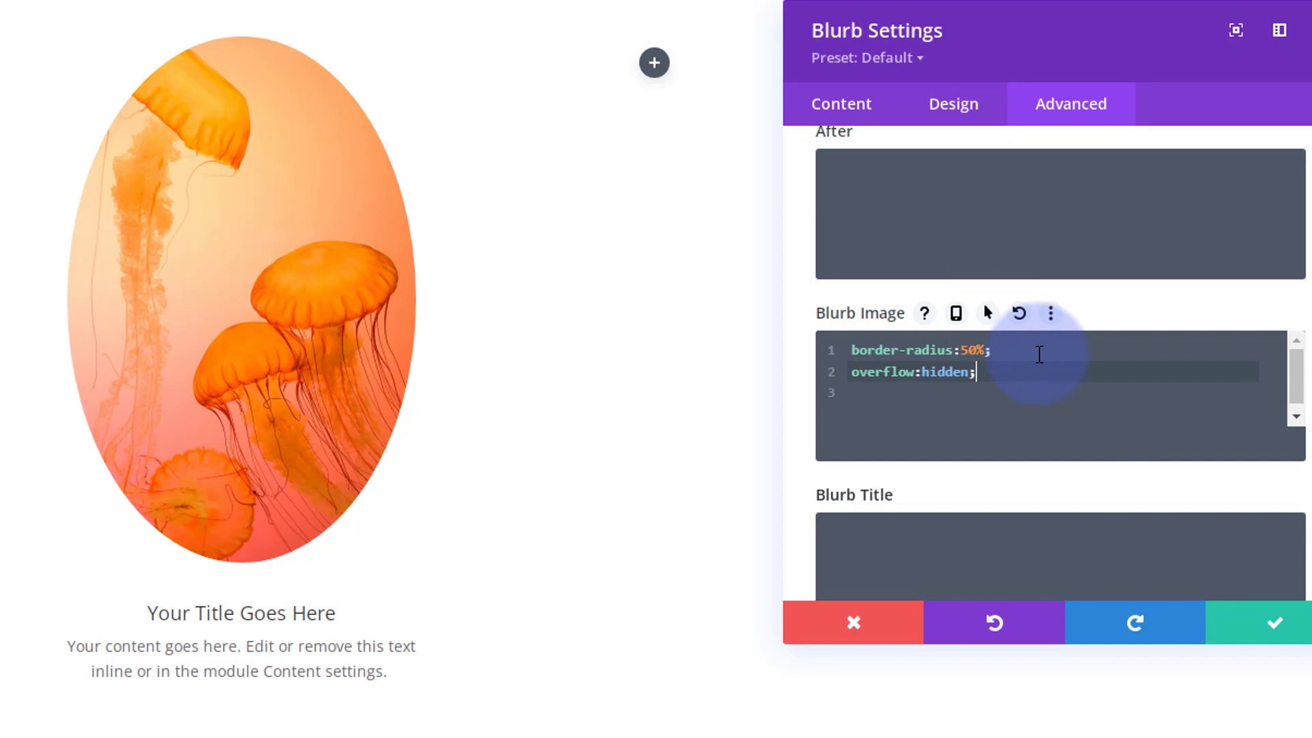
Step: Add width:200px; and height:200px; on separate lines below the overflow rule in the Blurb Image CSS
key(Return)
text(width)
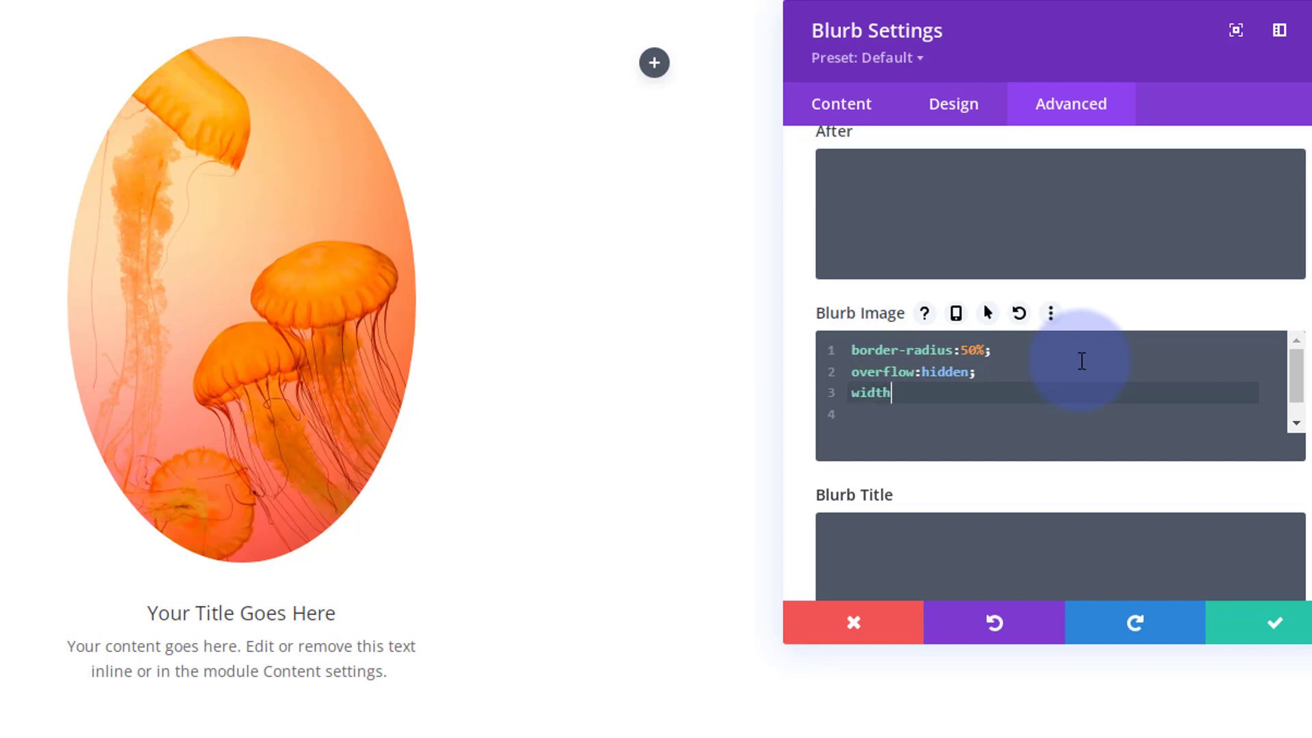
text(:200px;)
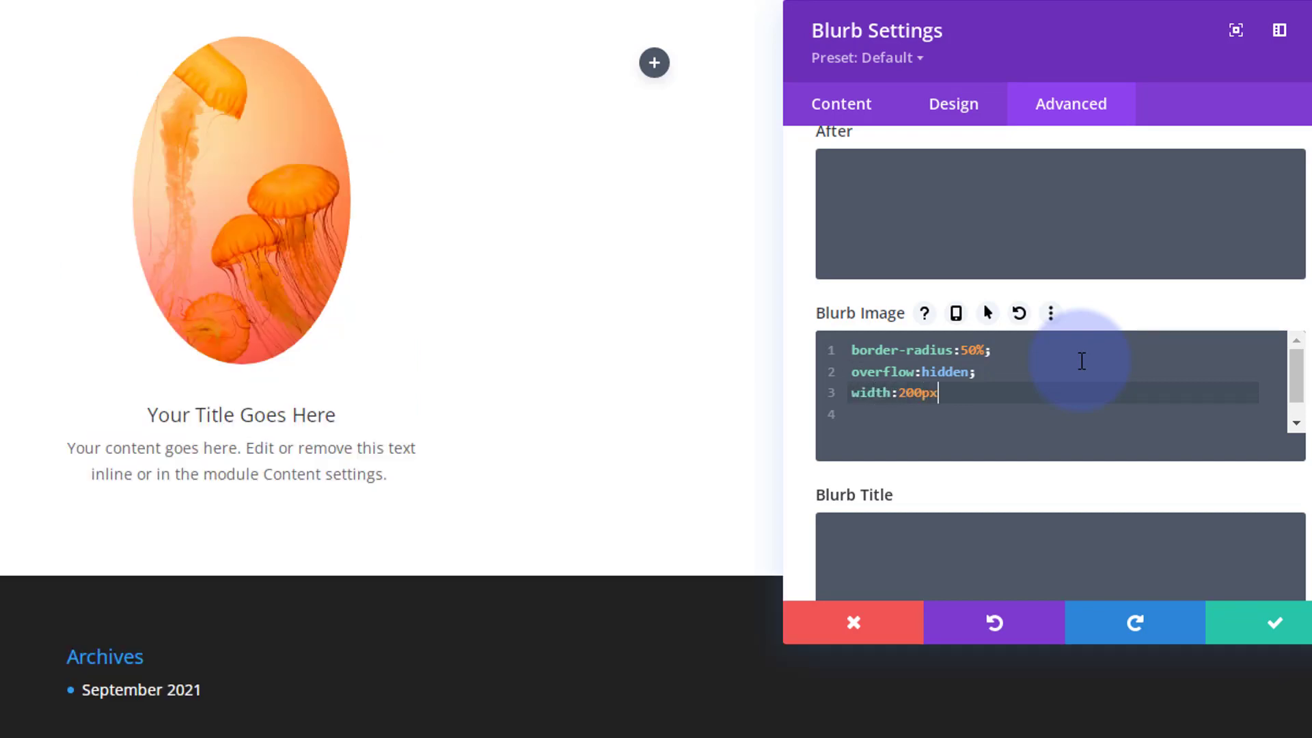
key(Return)
text(h)
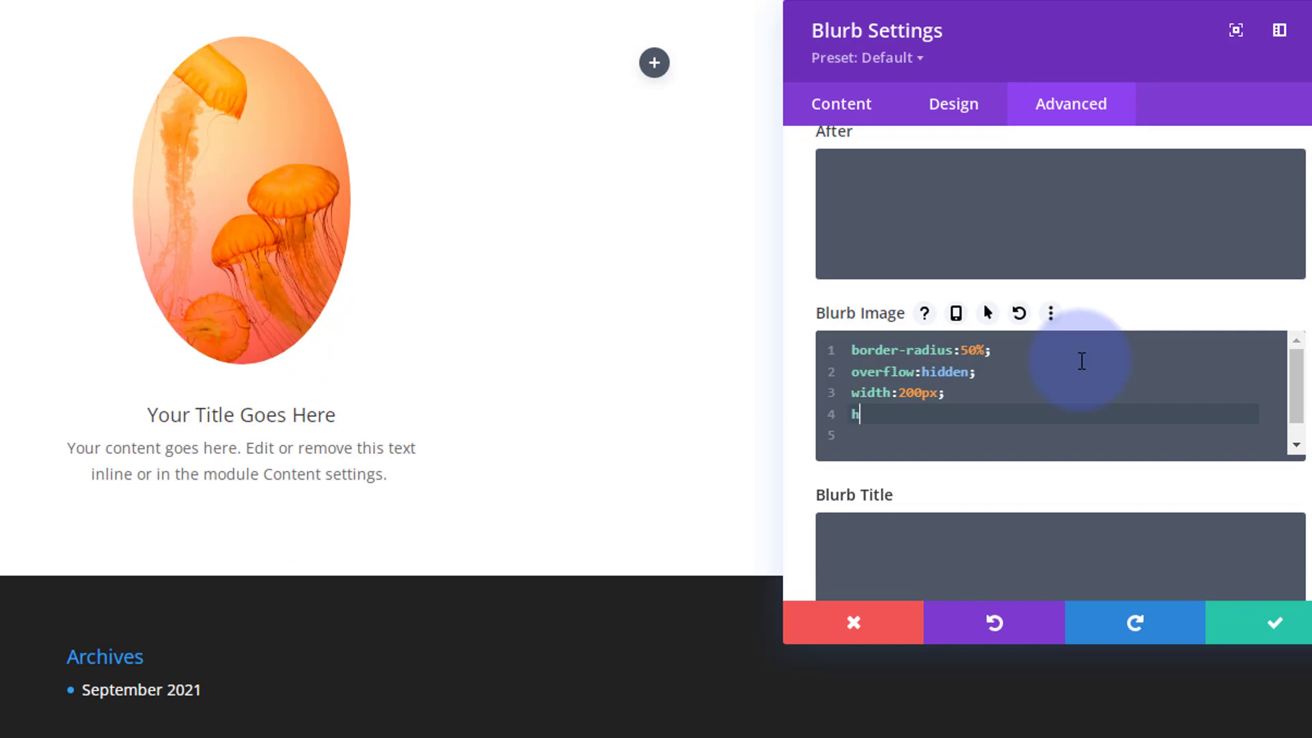
text(eight:200px)
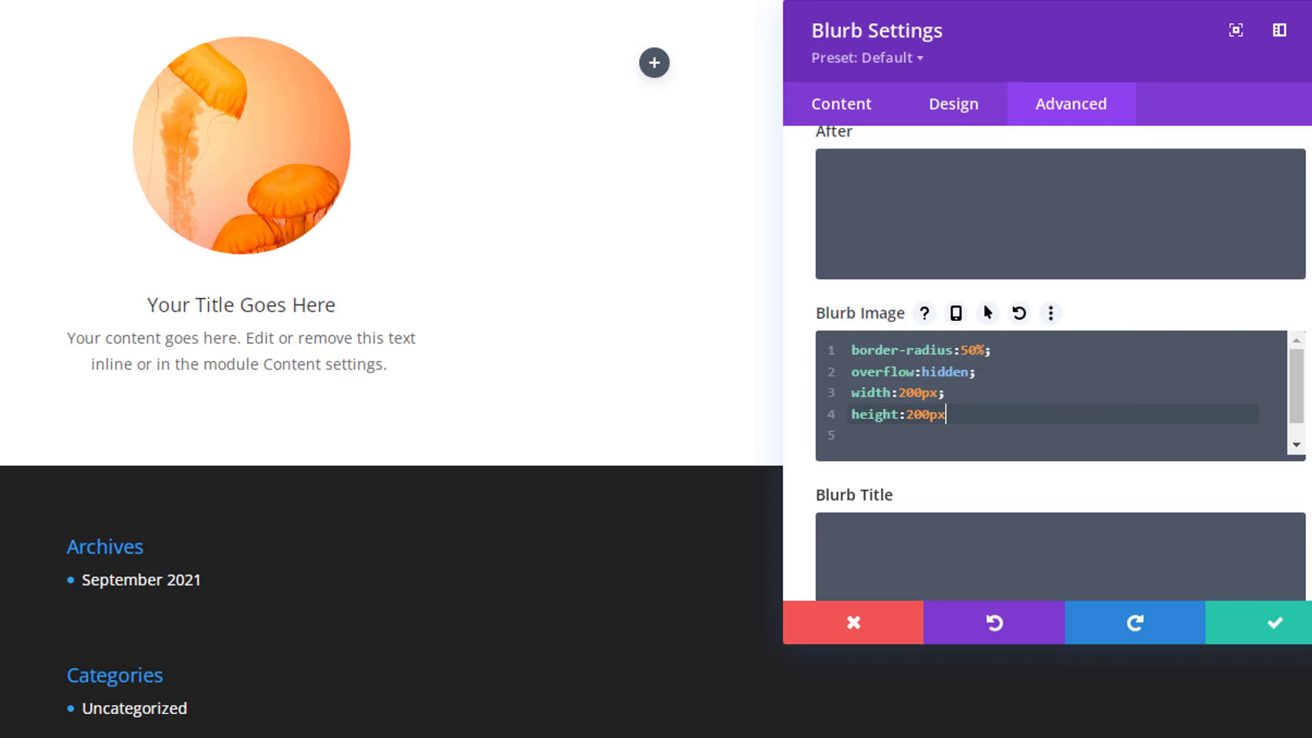
text(;)
key(Return)
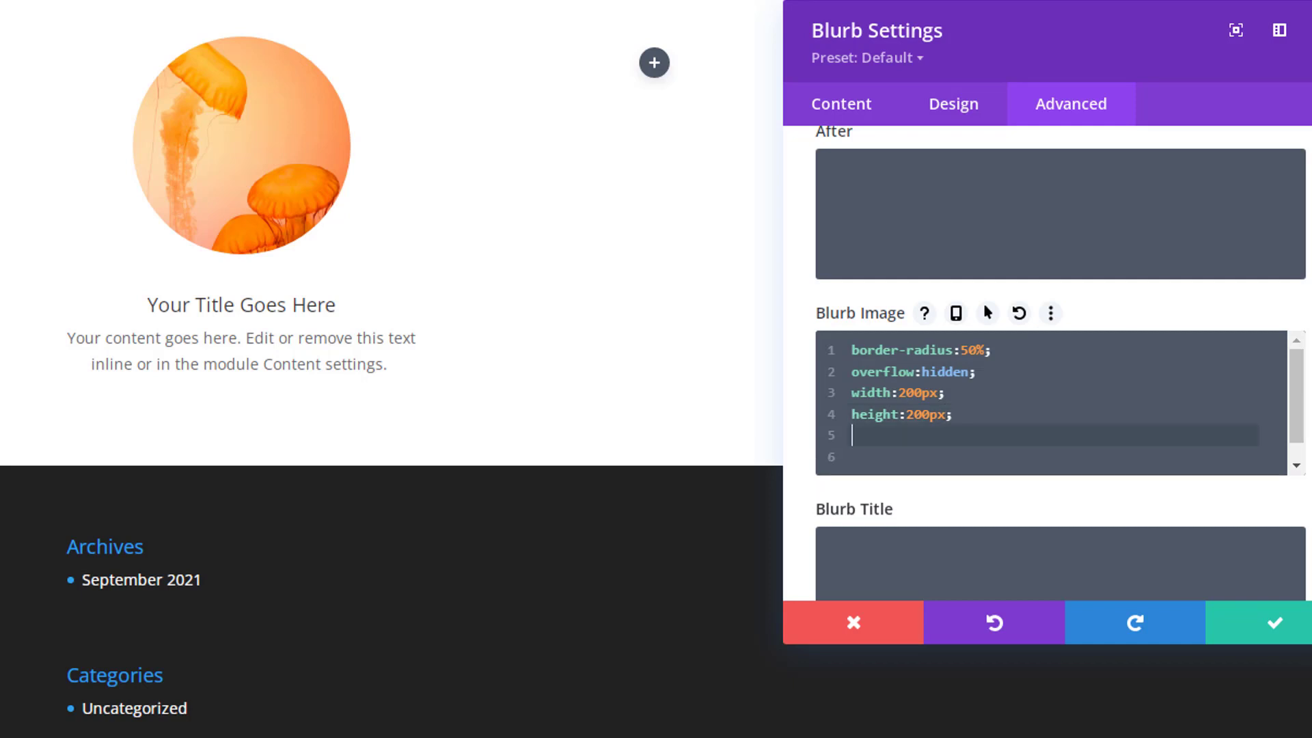
Step: Add margin:auto; and margin-bottom:25px; on separate lines below the height rule in the Blurb Image CSS
text(margin:auto;)
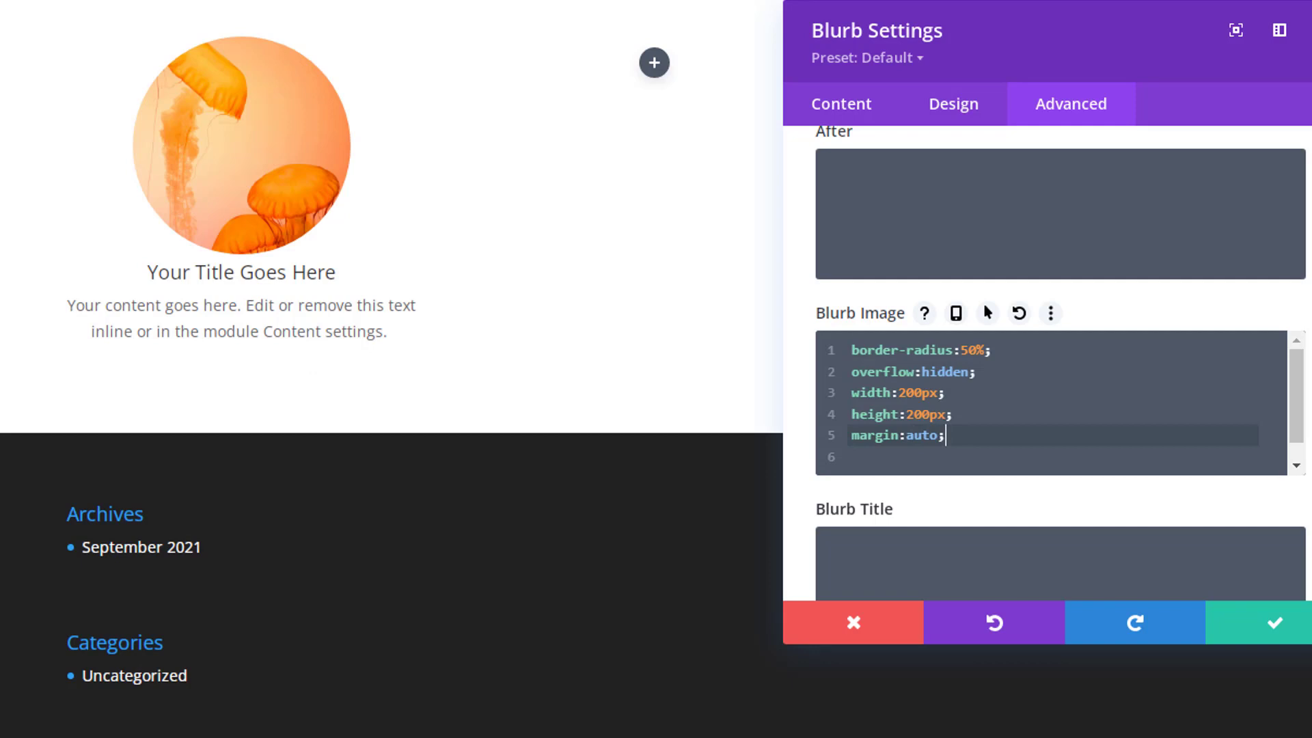
key(Return)
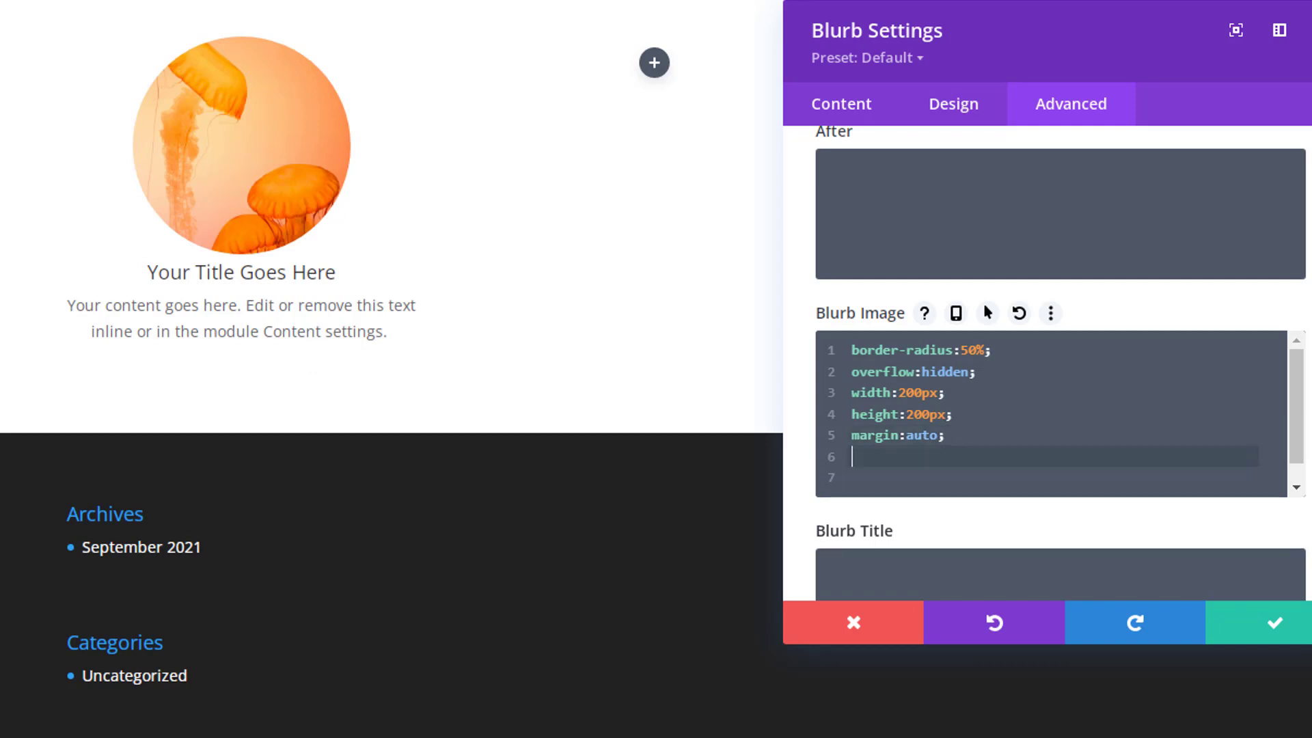
text(margin-bottom:25px;)
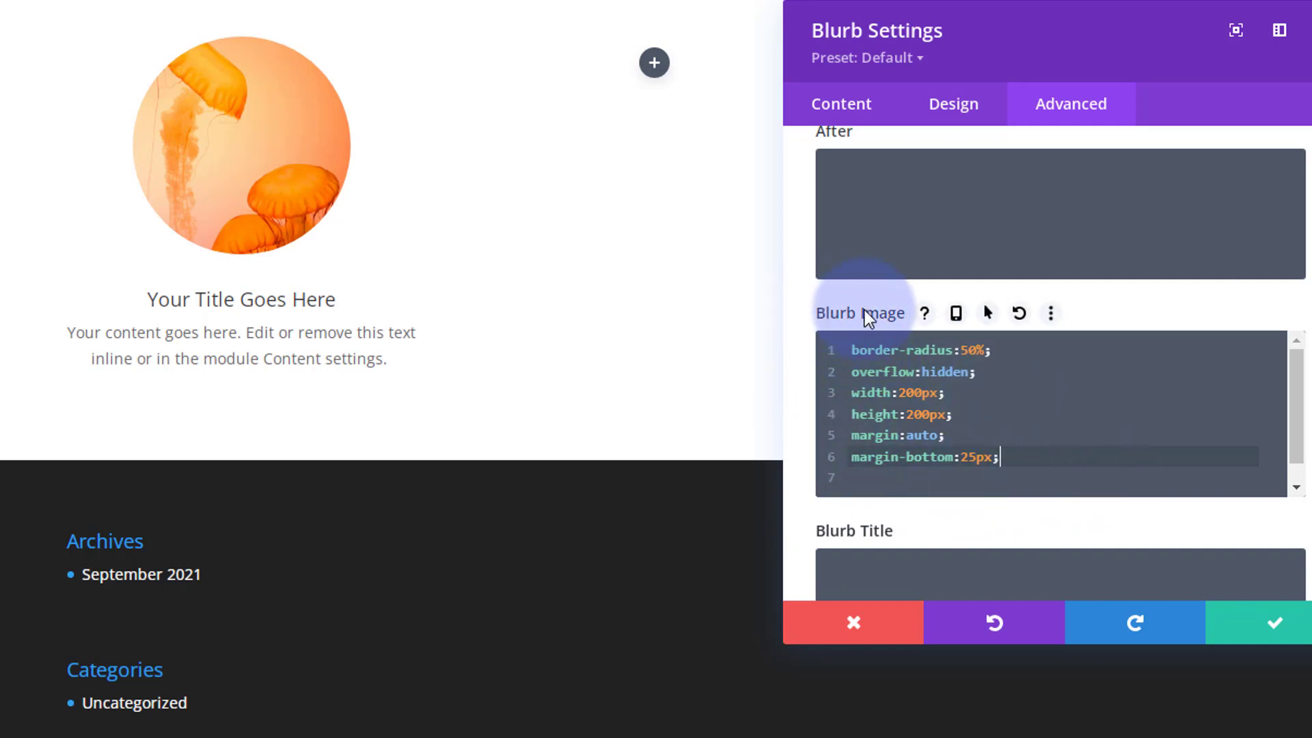
Step: Enable hover options for the Blurb Image CSS and enter filter:grayscale(100%); as its hover-state rule
click(989, 314)
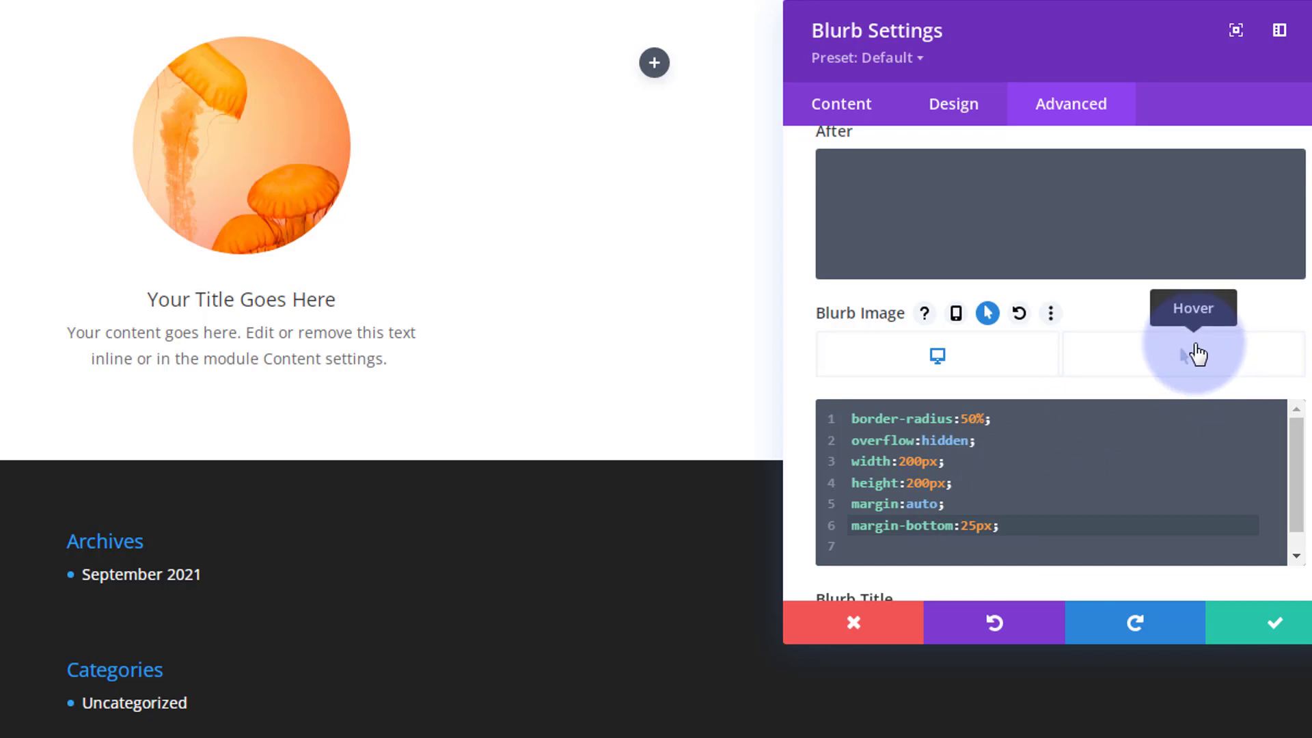
click(1197, 355)
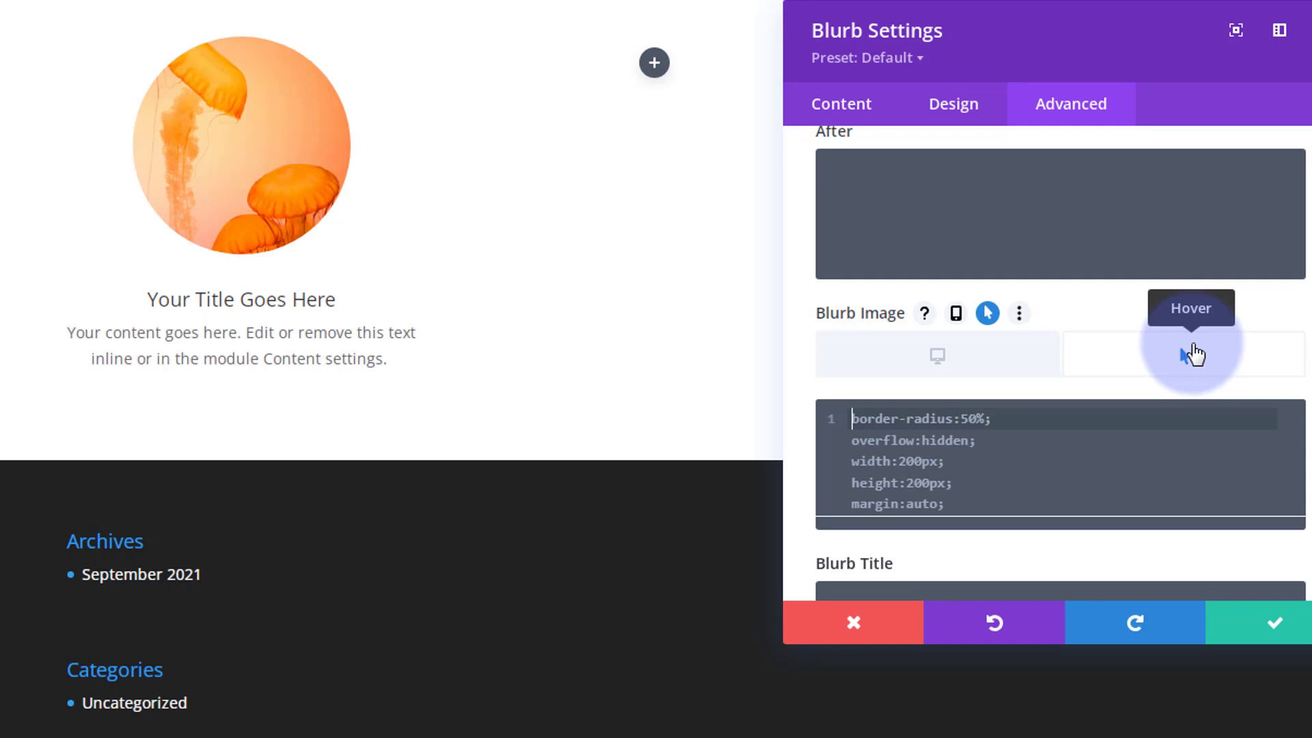
click(853, 422)
text(fi)
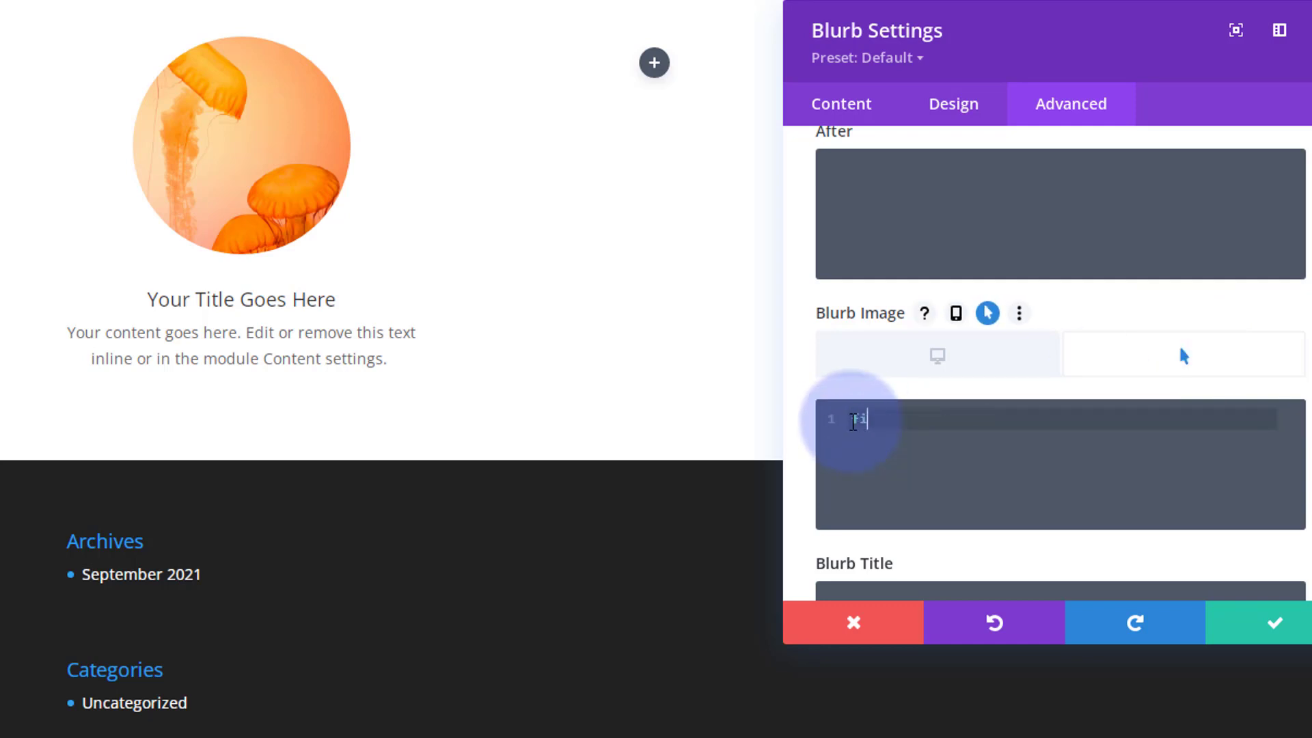
text(lter:gra)
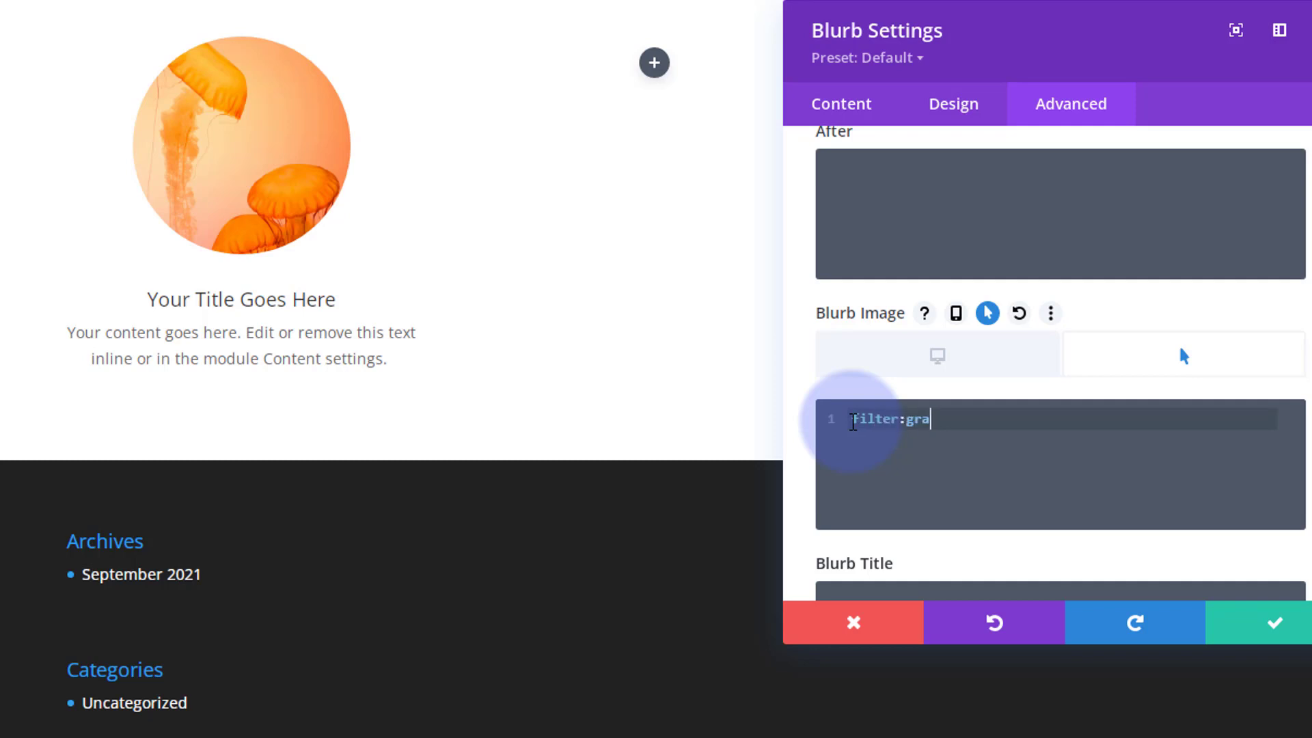
text(yscale)
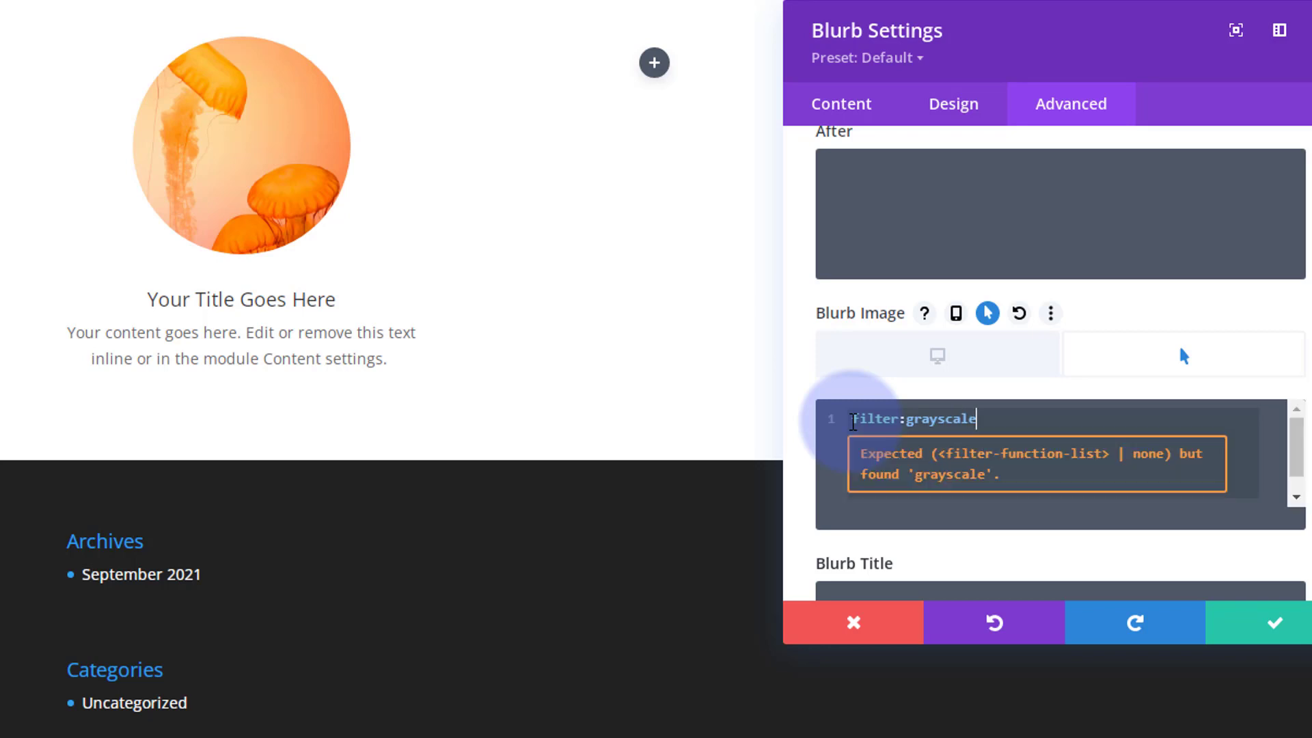
text(()
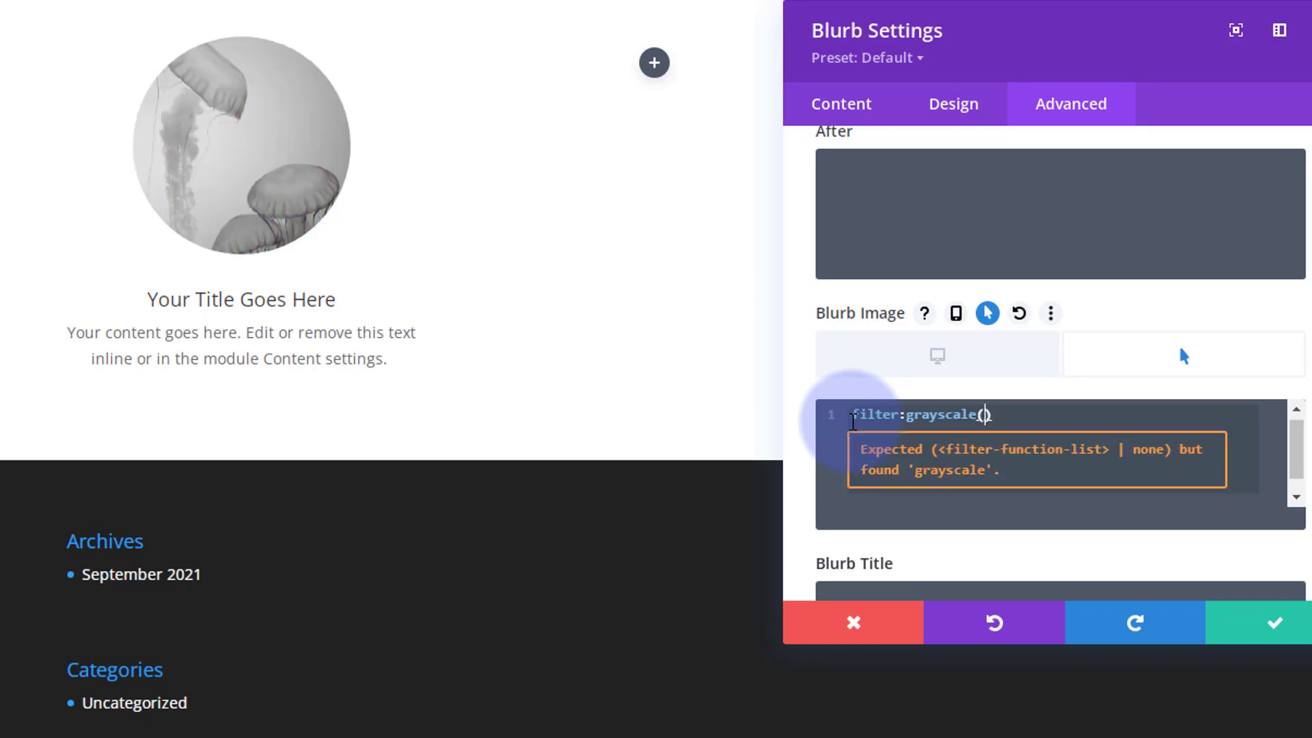
text(100)
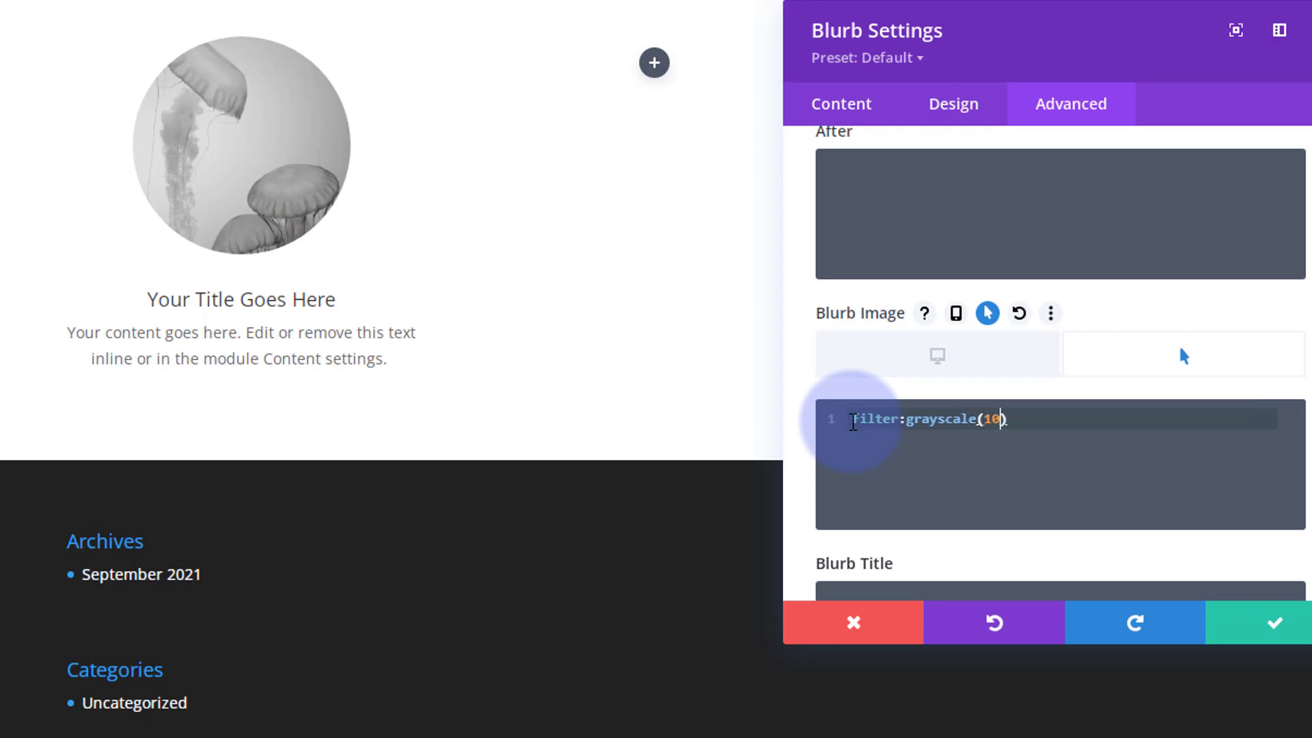
text(%)
click(1036, 418)
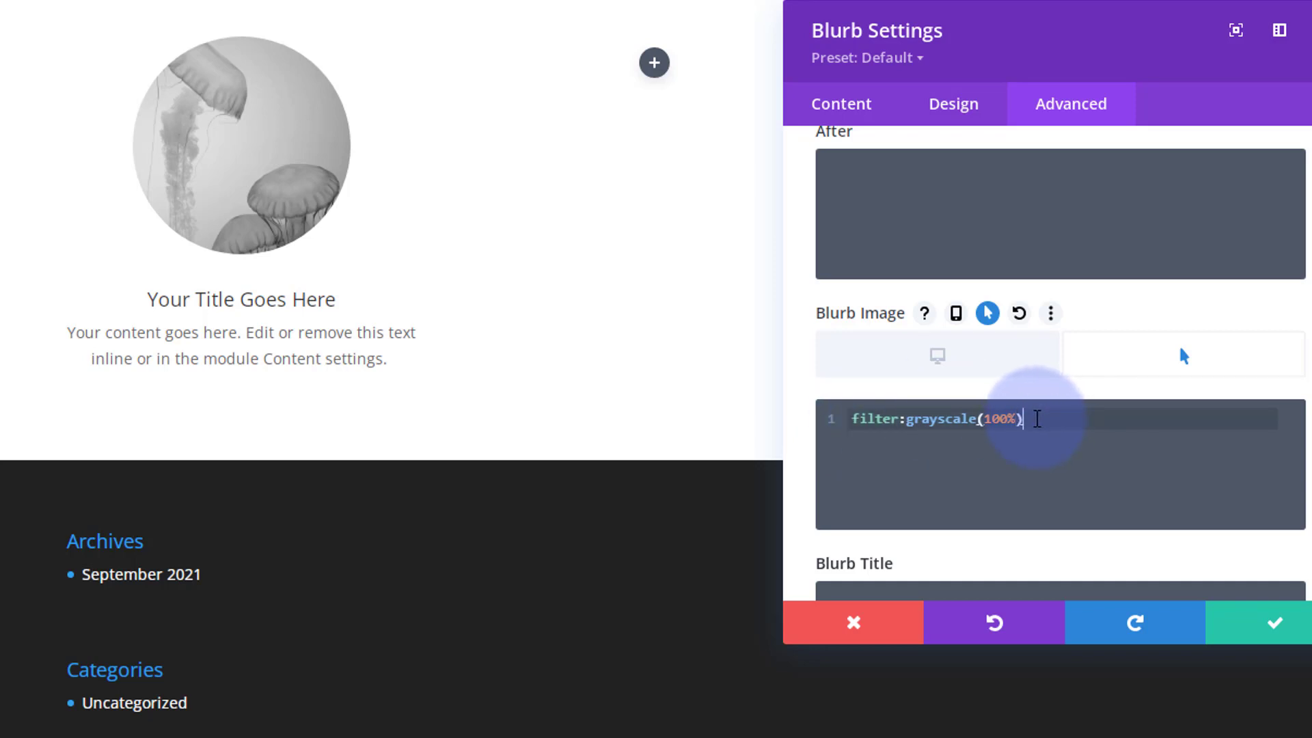
text(;)
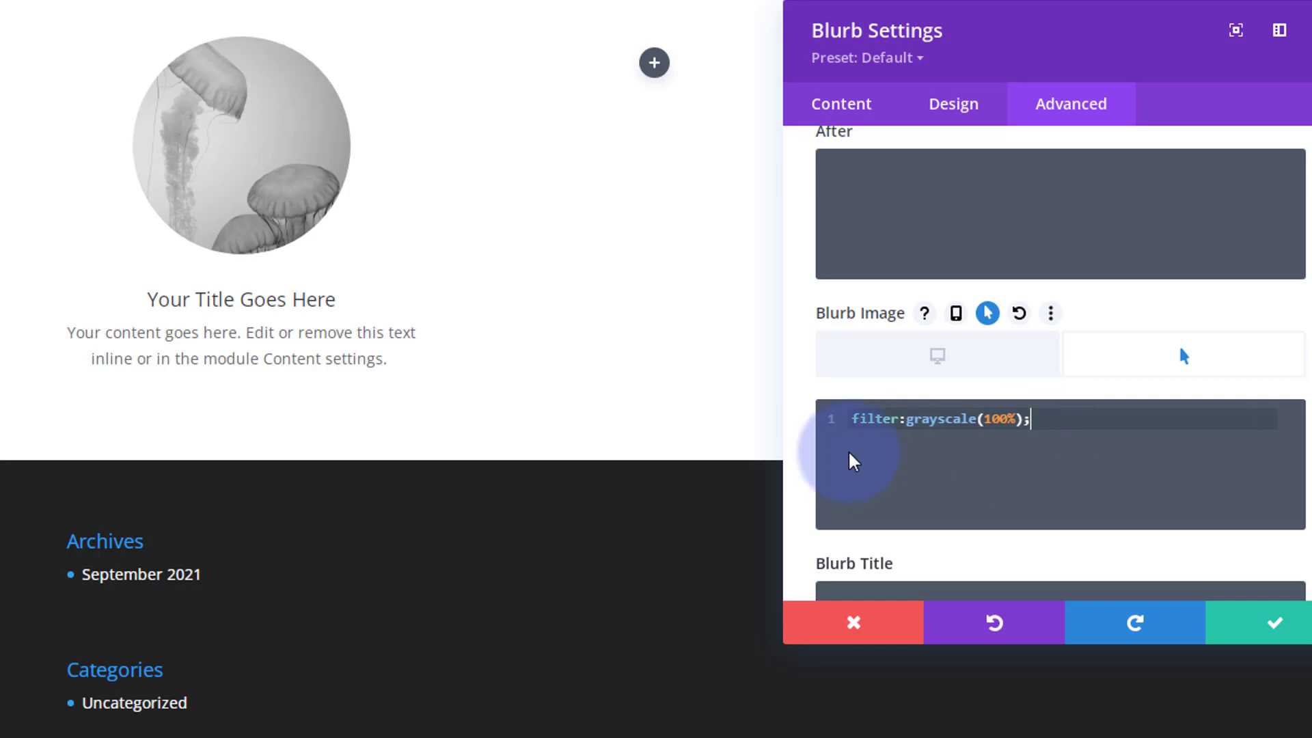
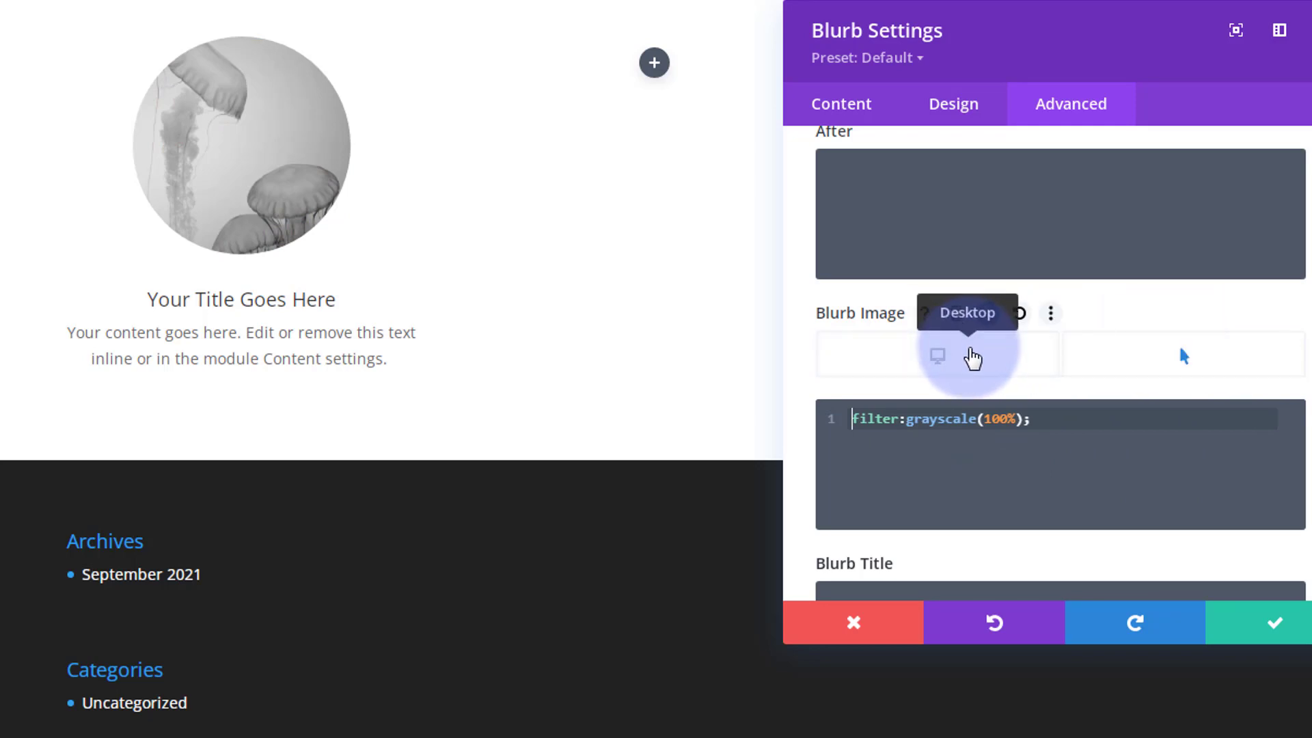
Step: Add transition-duration:.75s; below the margin-bottom rule in the desktop version of the Blurb Image CSS
click(972, 357)
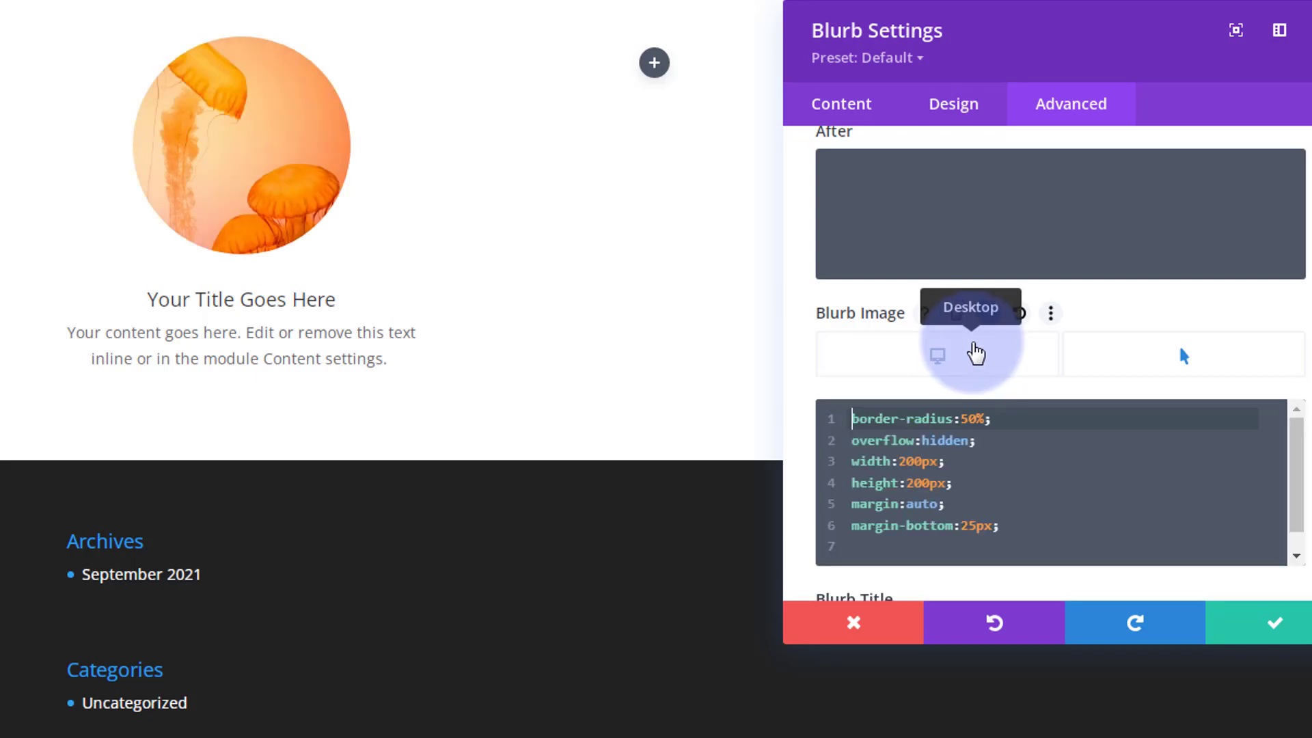
click(1015, 525)
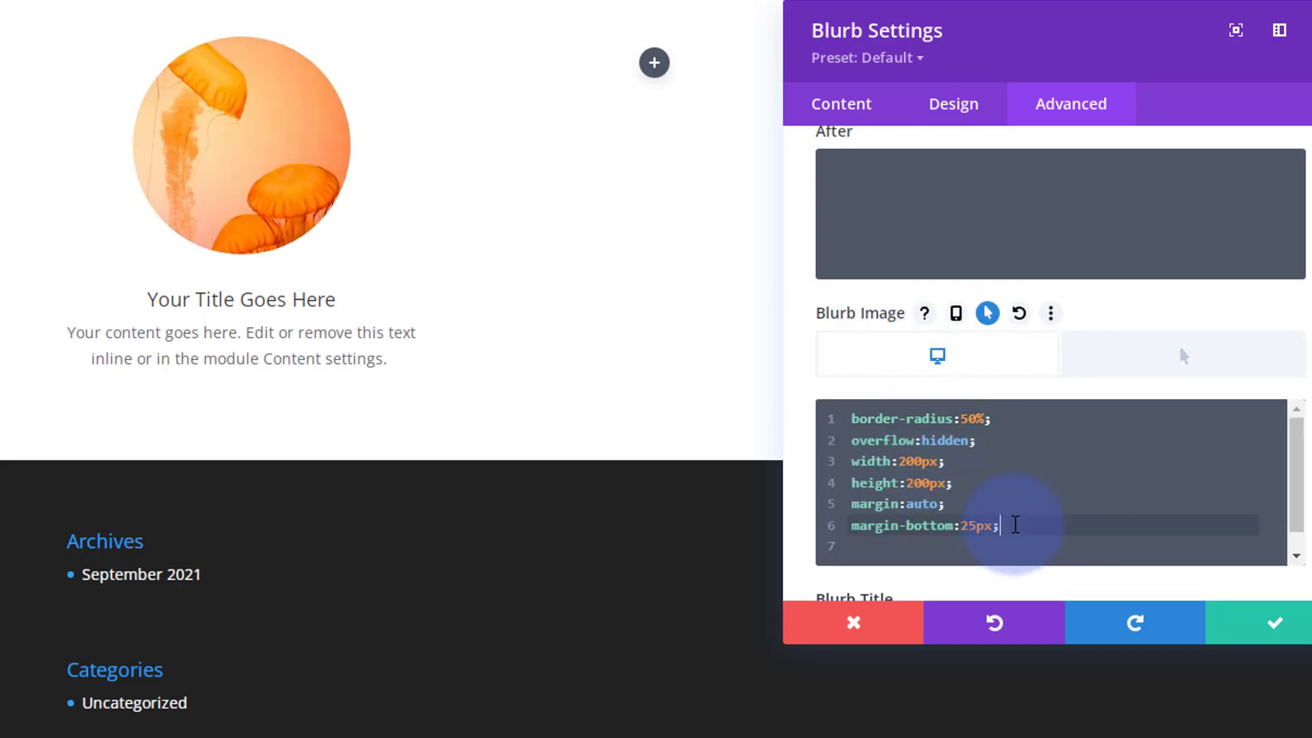
key(Return)
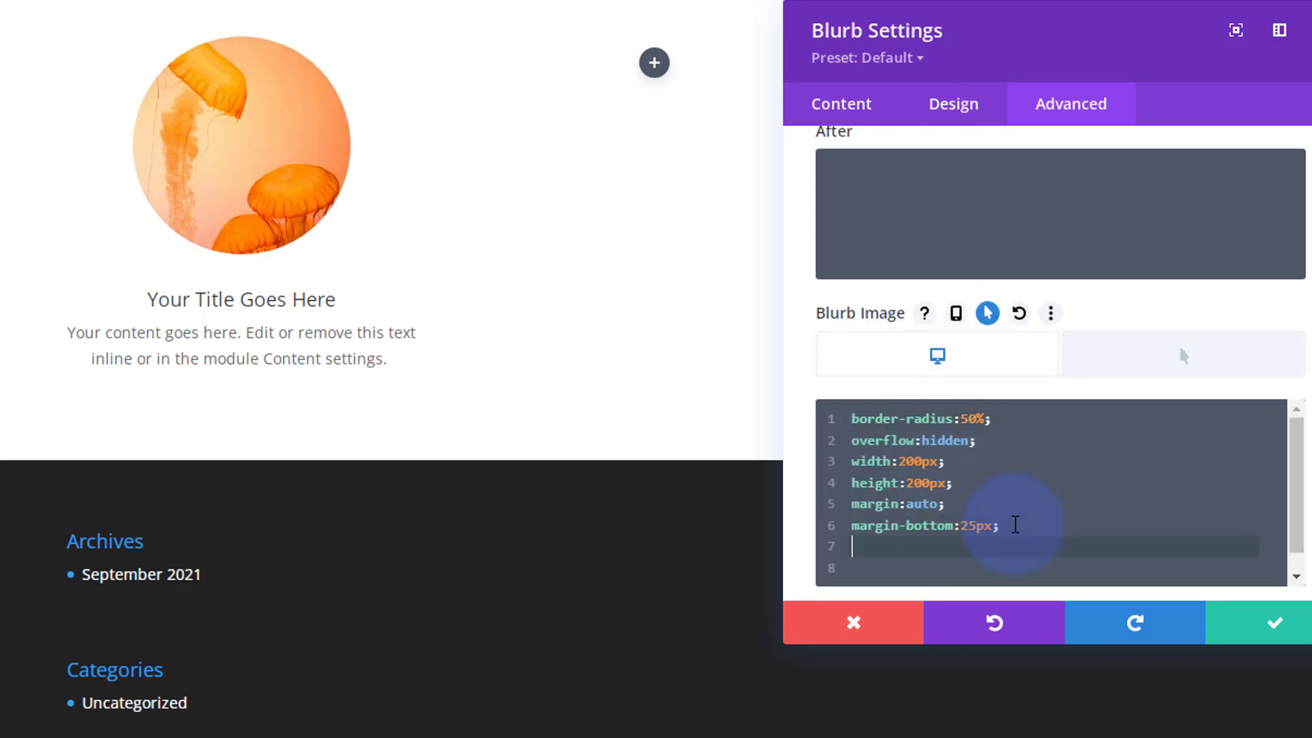
text(transition-duration)
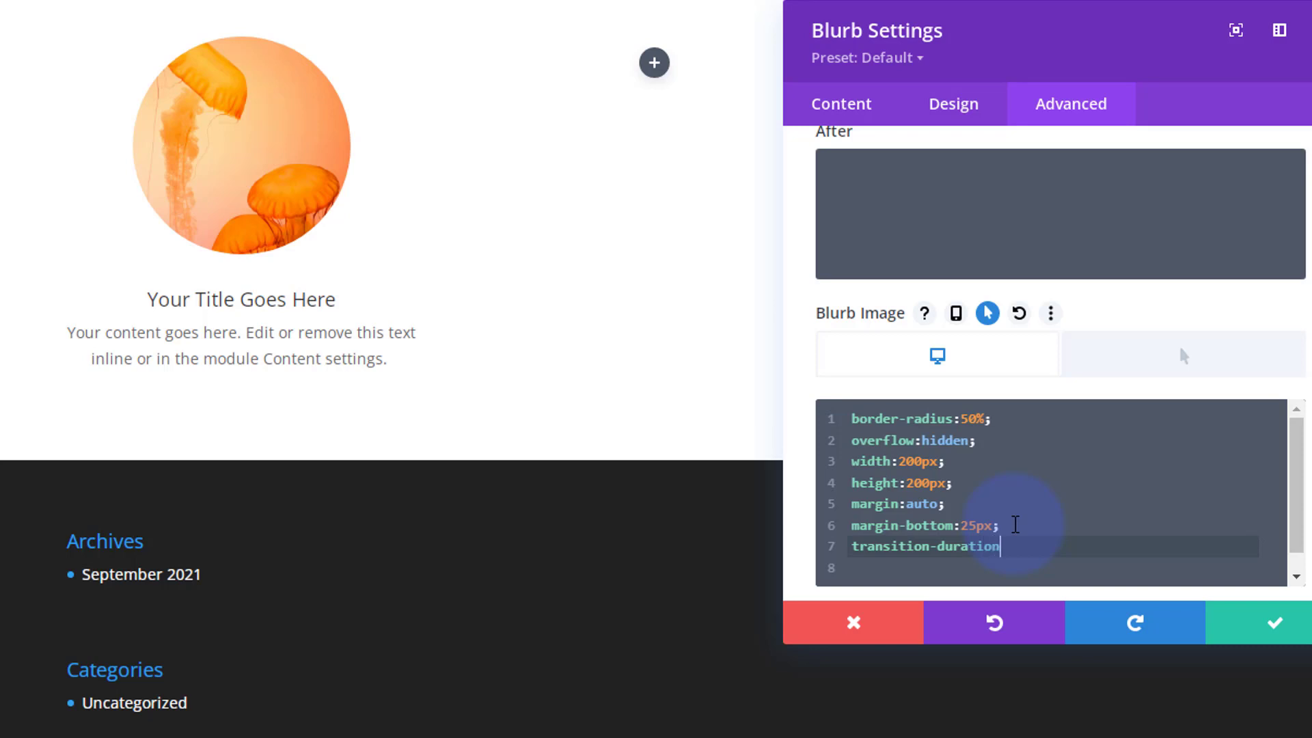
text(:.75s;)
Step: Preview the Blurb Image's transition between its desktop and hover states, and save the blurb's settings
click(1142, 375)
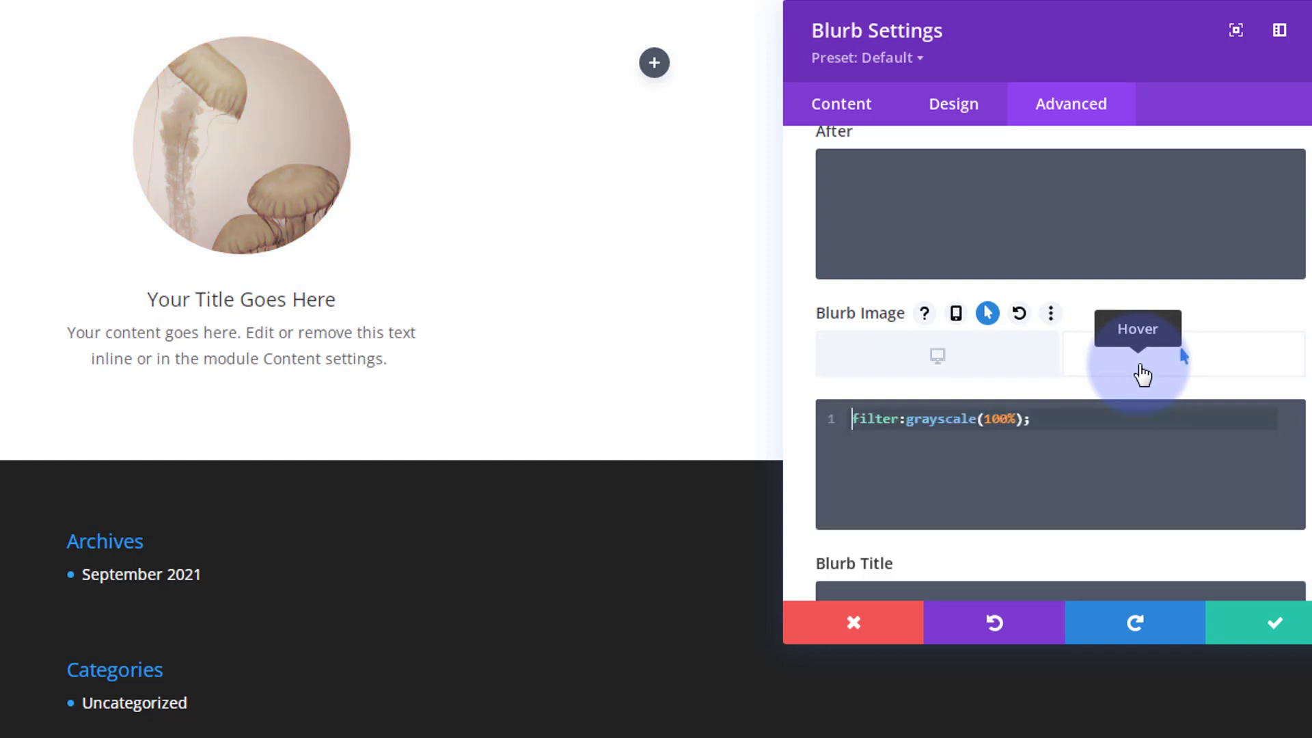
click(975, 367)
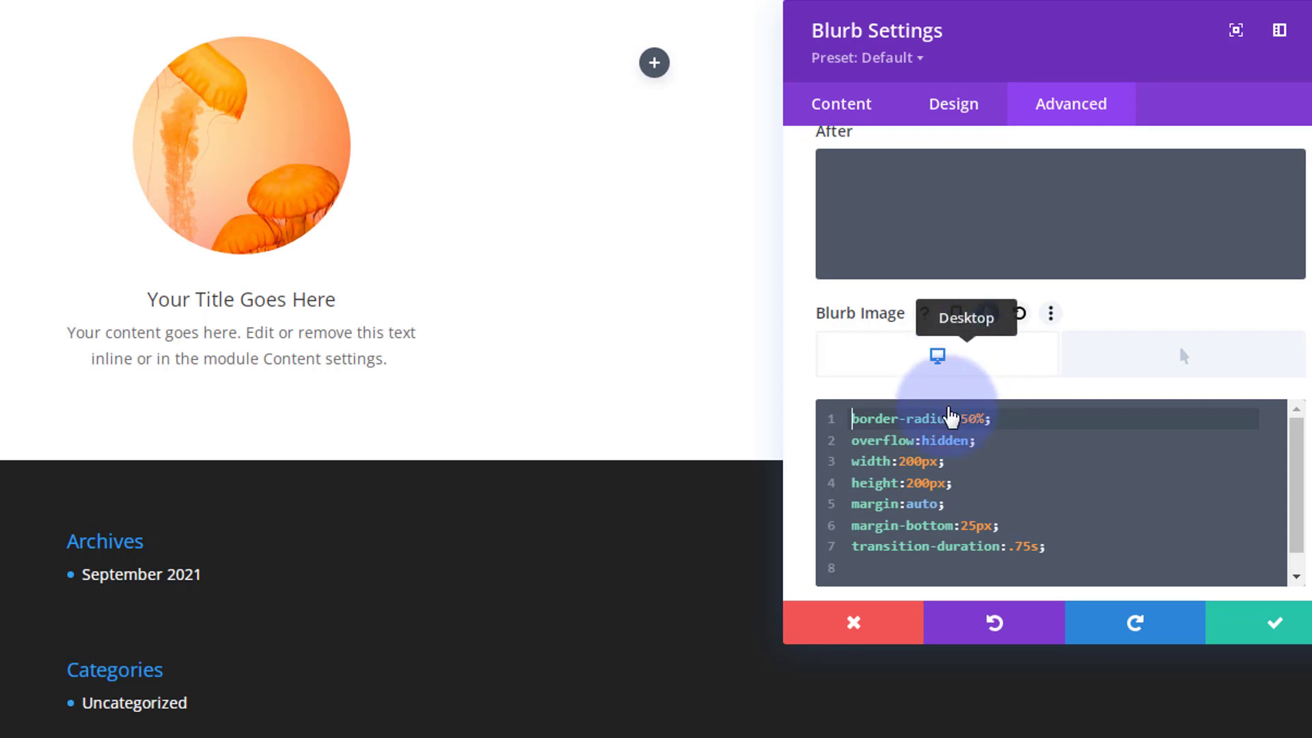
click(1274, 629)
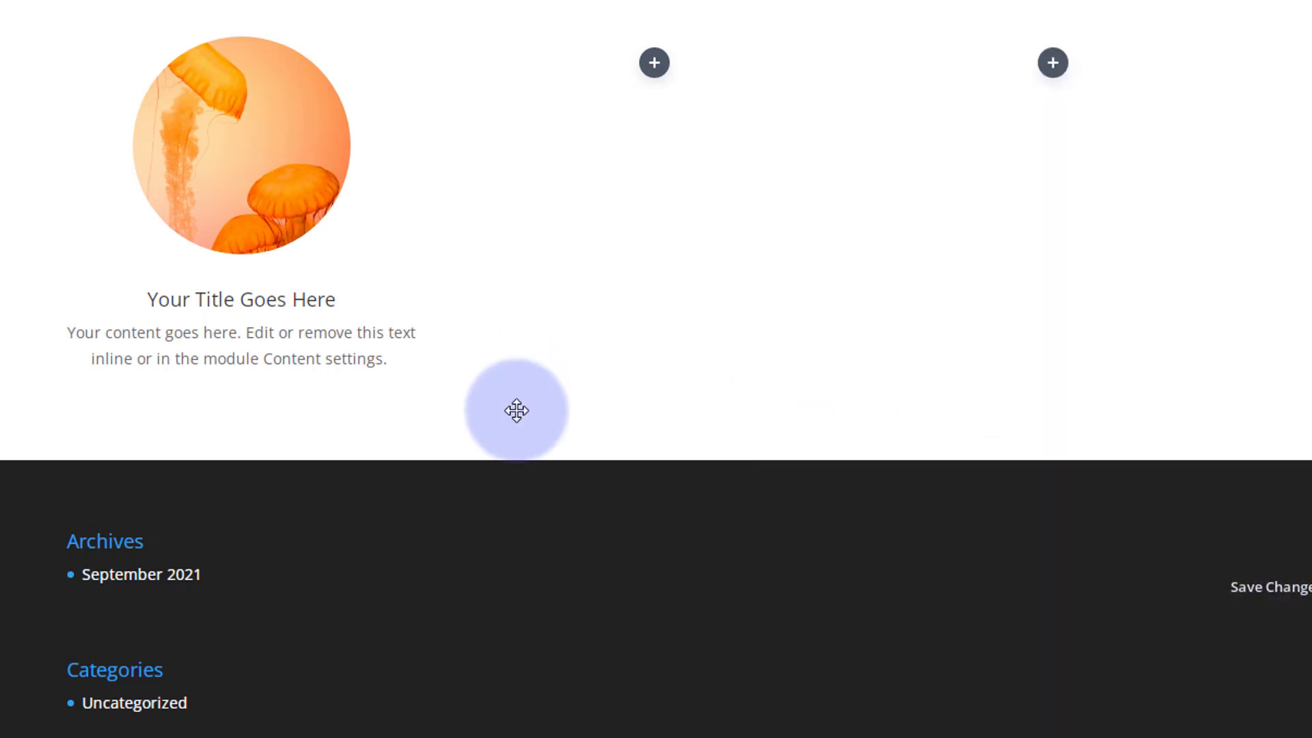
Step: Duplicate the jellyfish blurb and place the copy in the middle column of the row
mouse_move(517, 410)
mouse_move(222, 97)
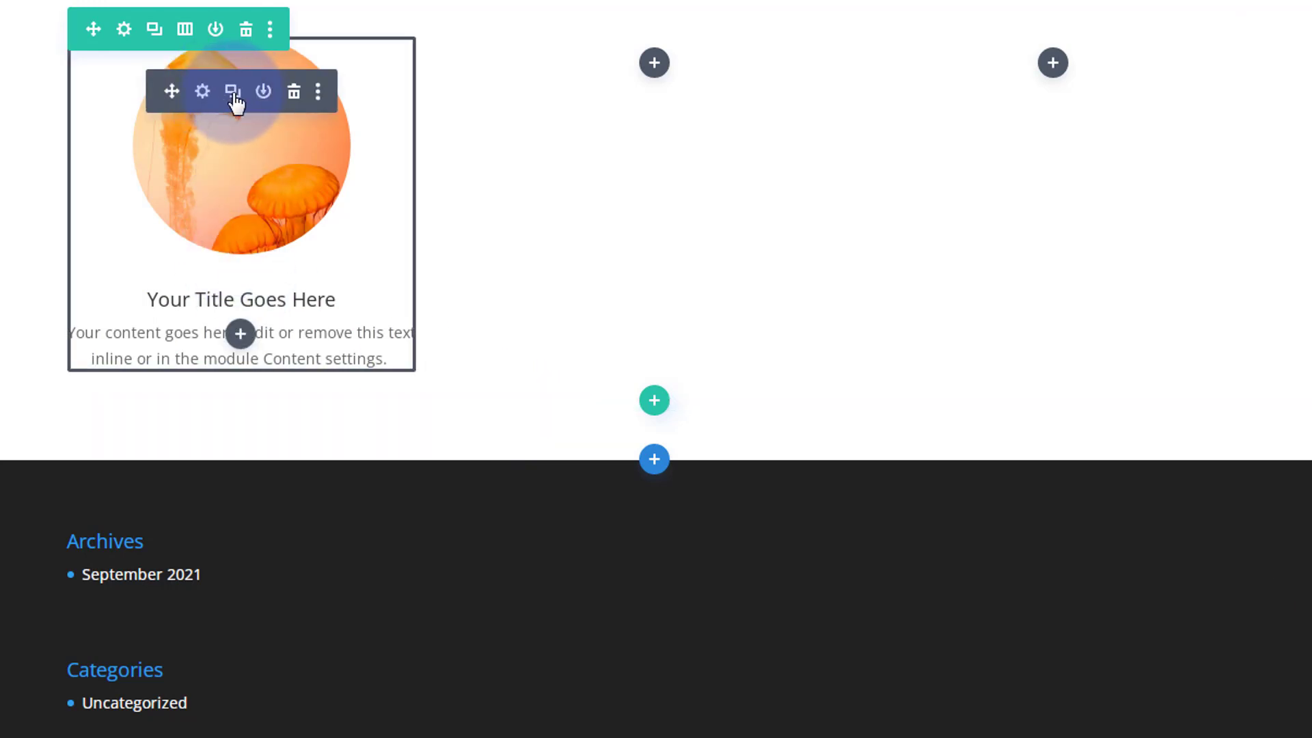
click(234, 95)
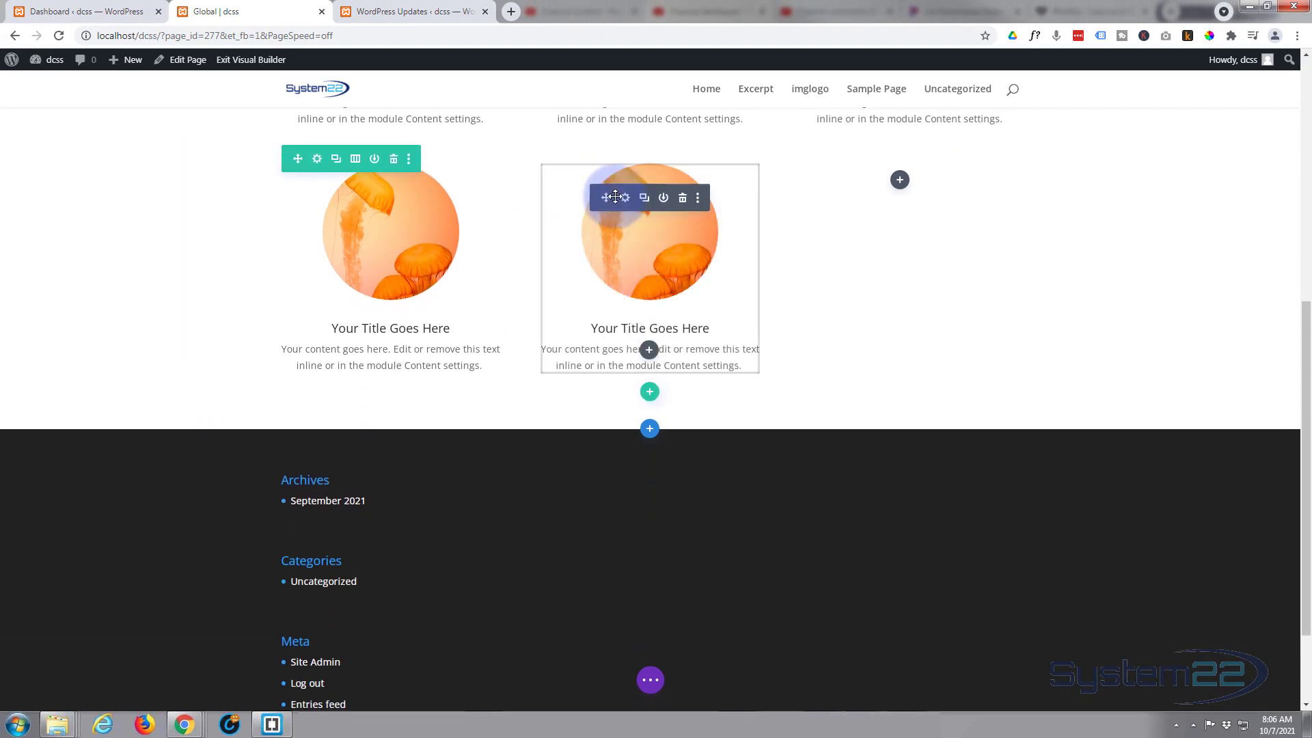
Step: Replace the middle blurb's image with the purple flower picture from the media library and save its settings
click(625, 198)
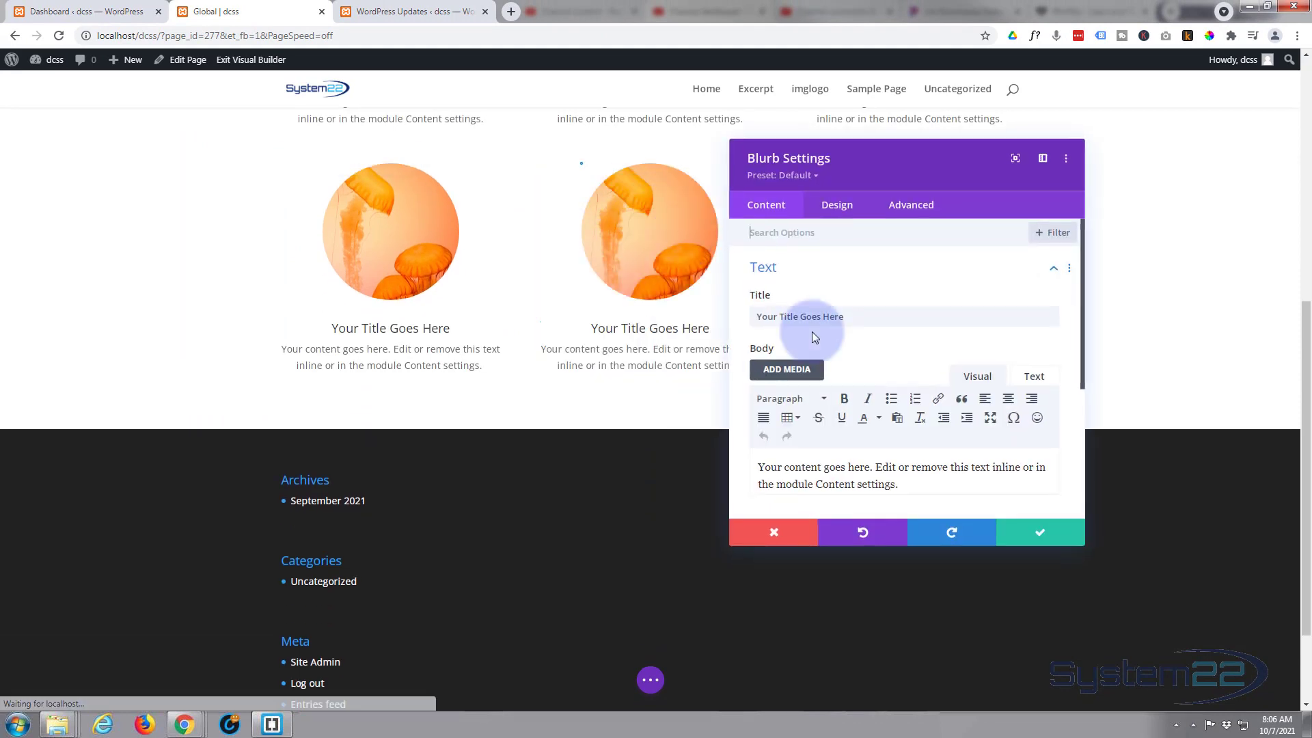
scroll(840, 356, down, 2)
scroll(840, 356, down, 1)
click(886, 312)
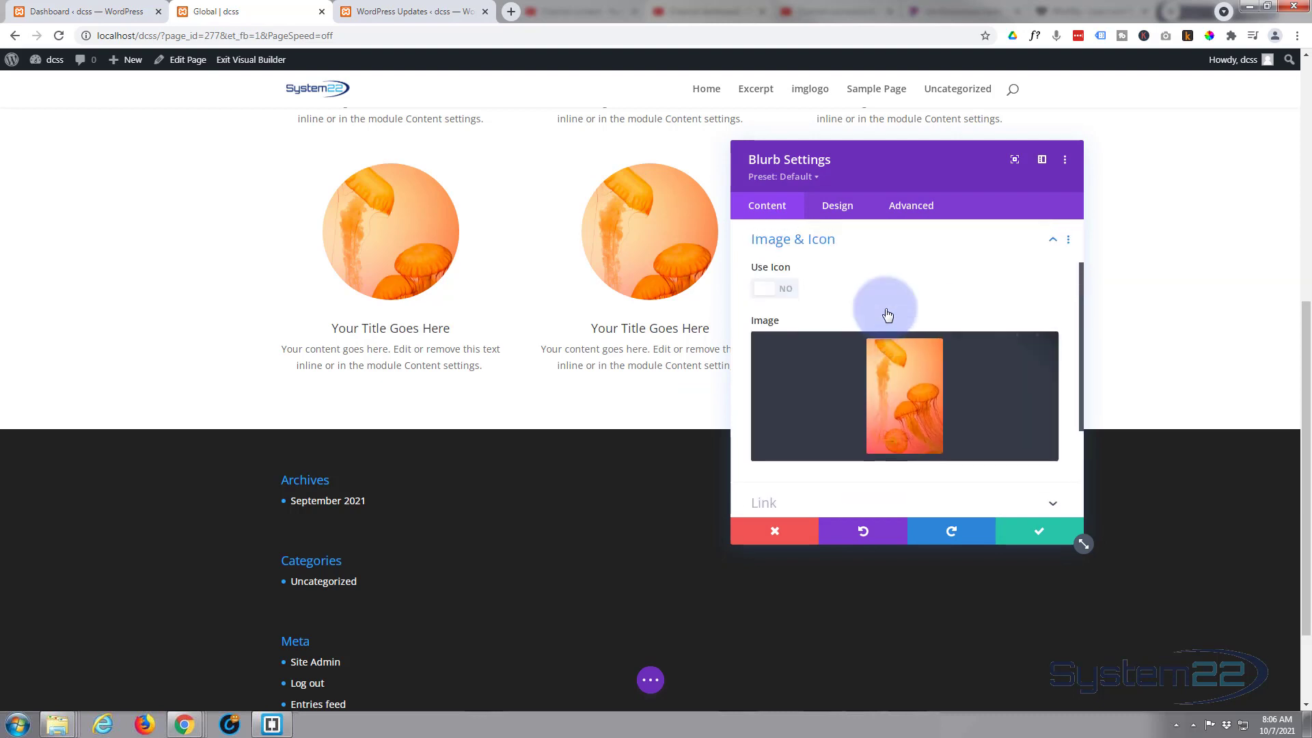
click(920, 420)
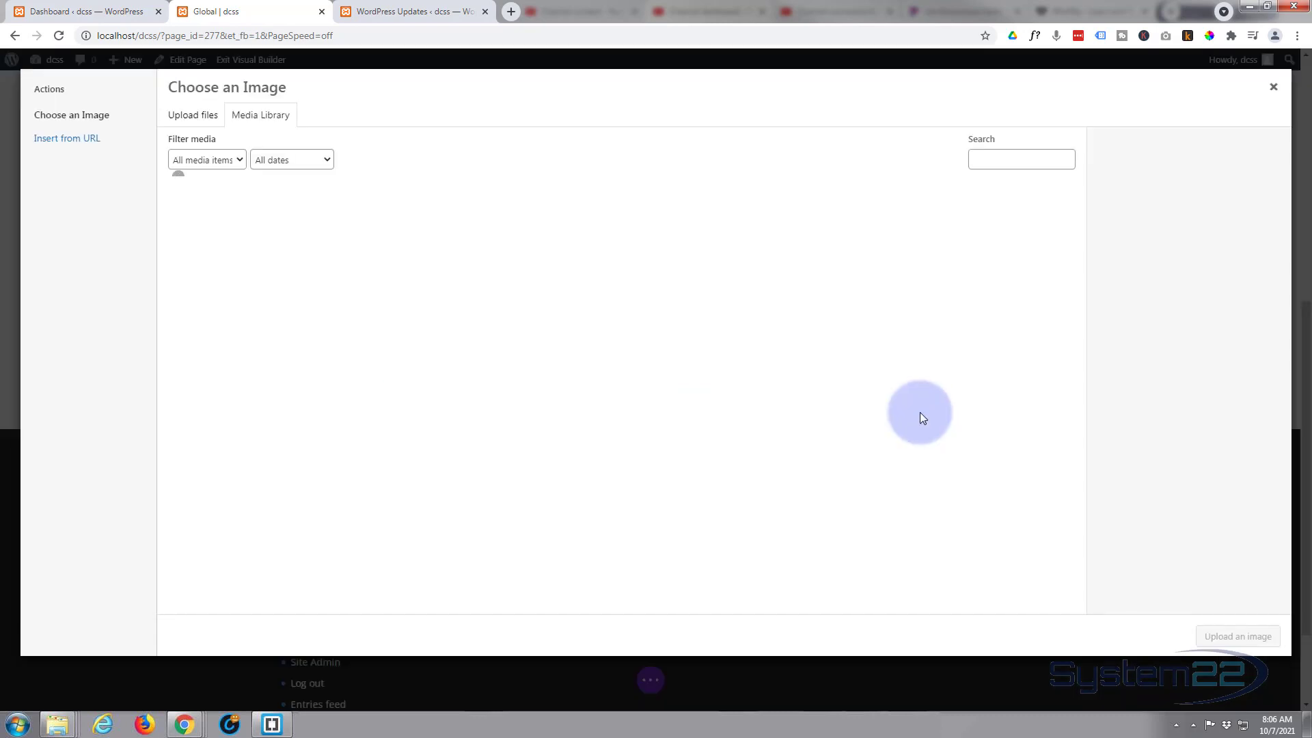
click(213, 229)
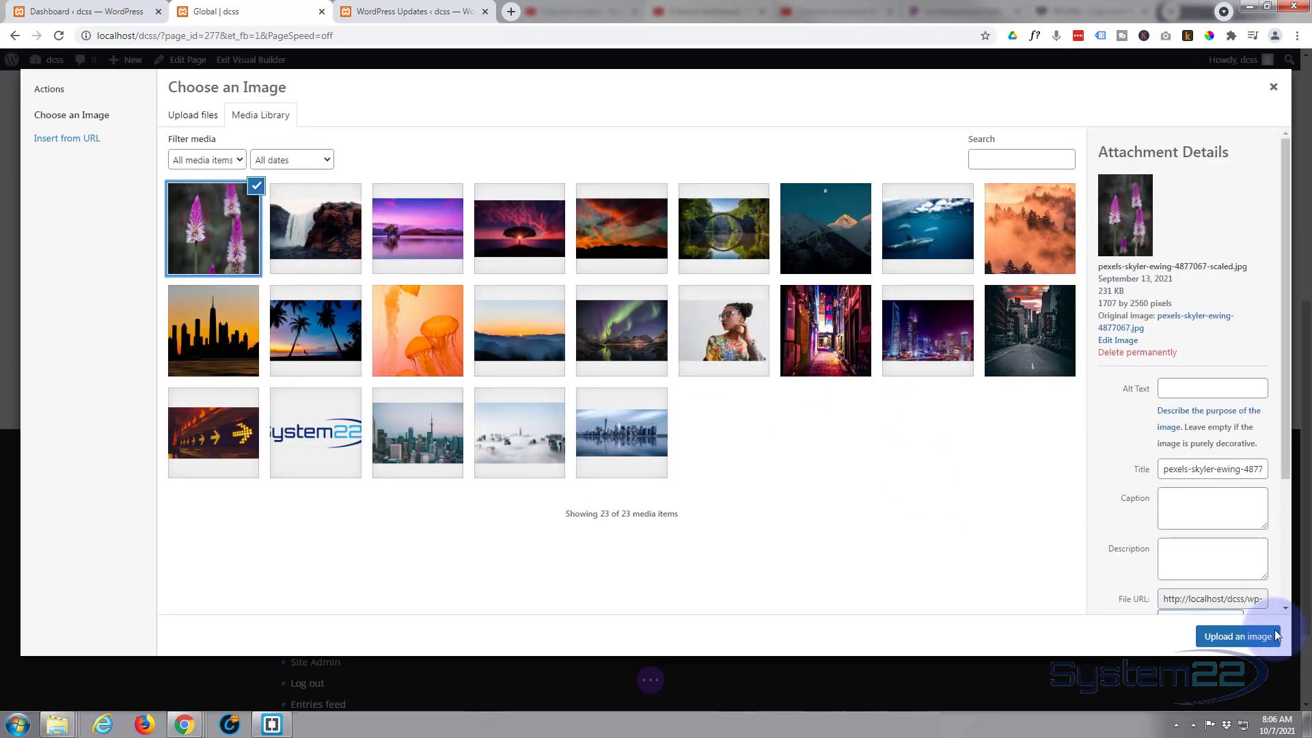
click(1237, 636)
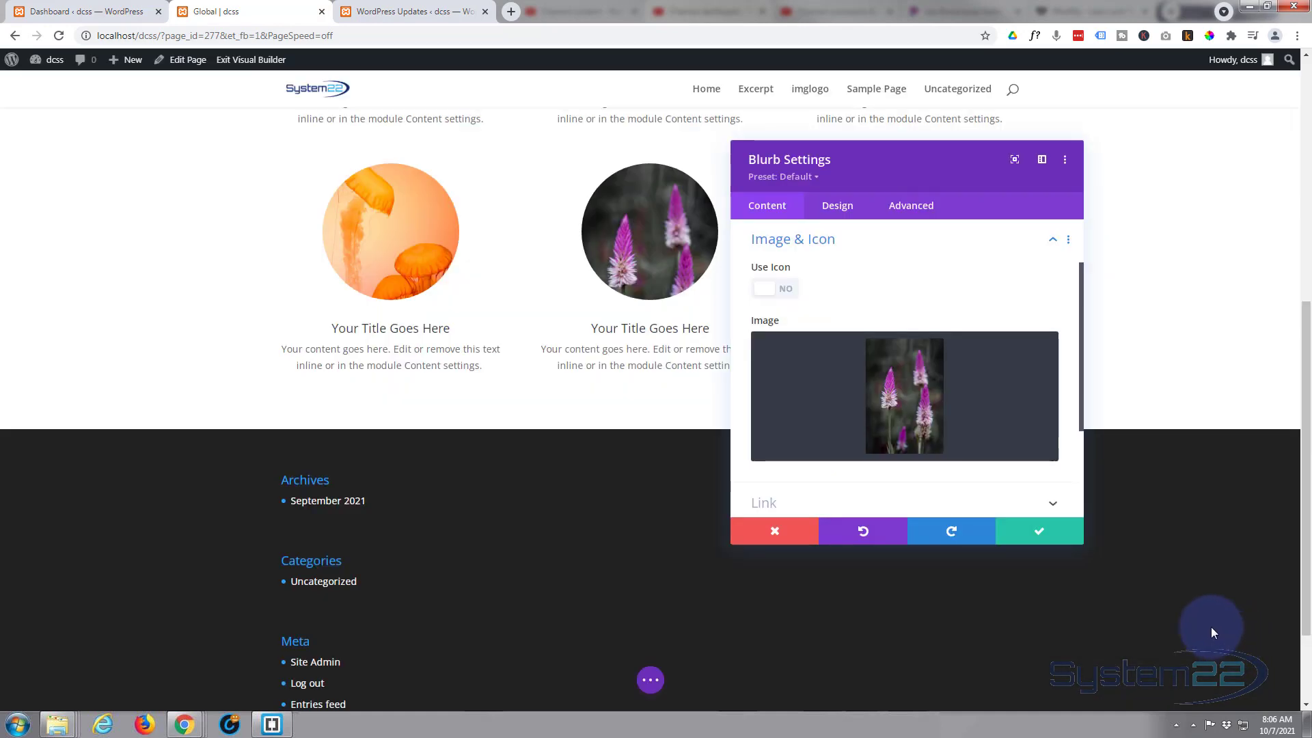
click(1041, 535)
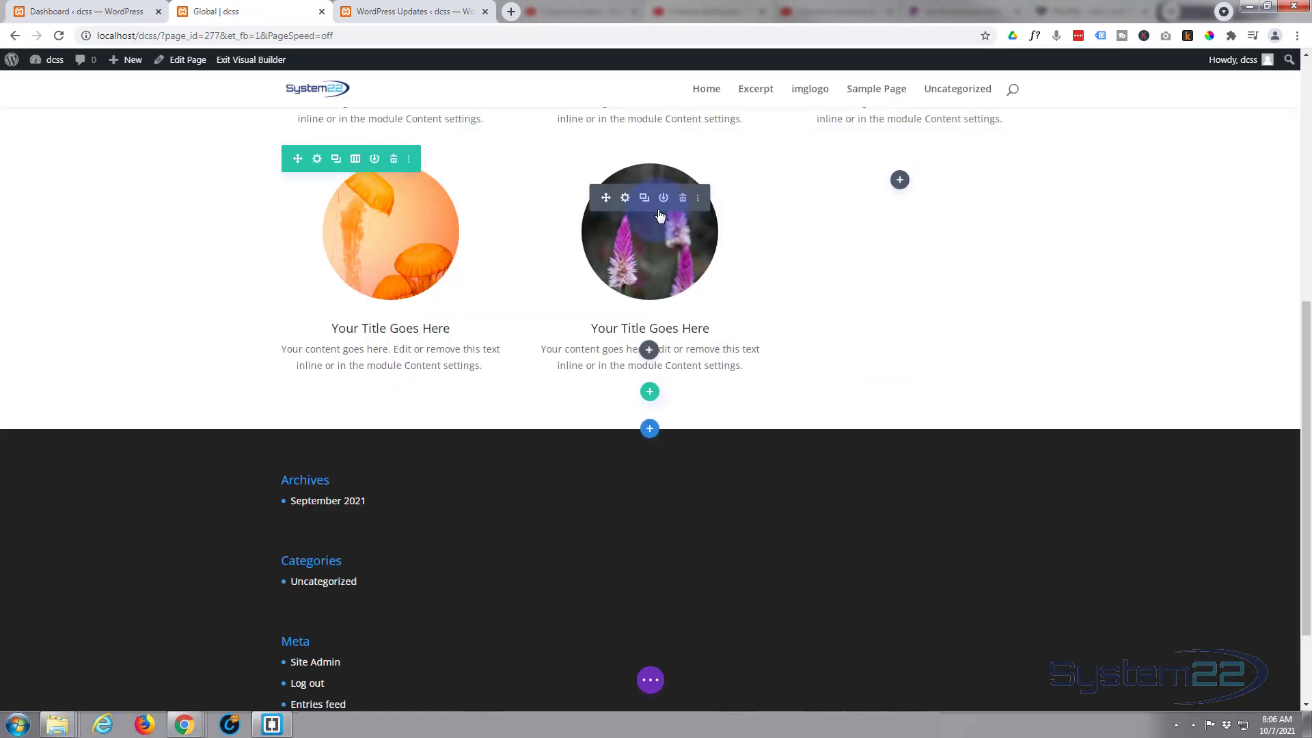
Step: Duplicate the purple flower blurb and move the copy into the row's empty third column
click(644, 200)
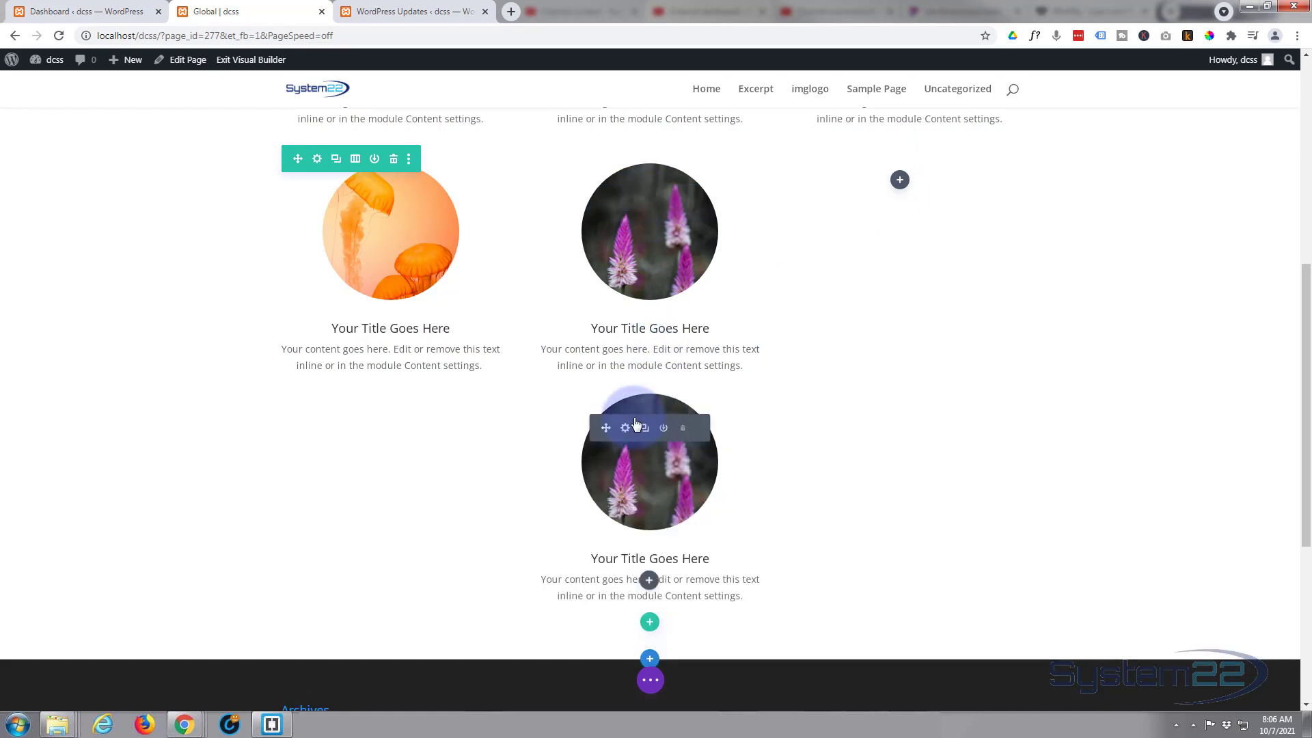
drag(852, 247, 910, 179)
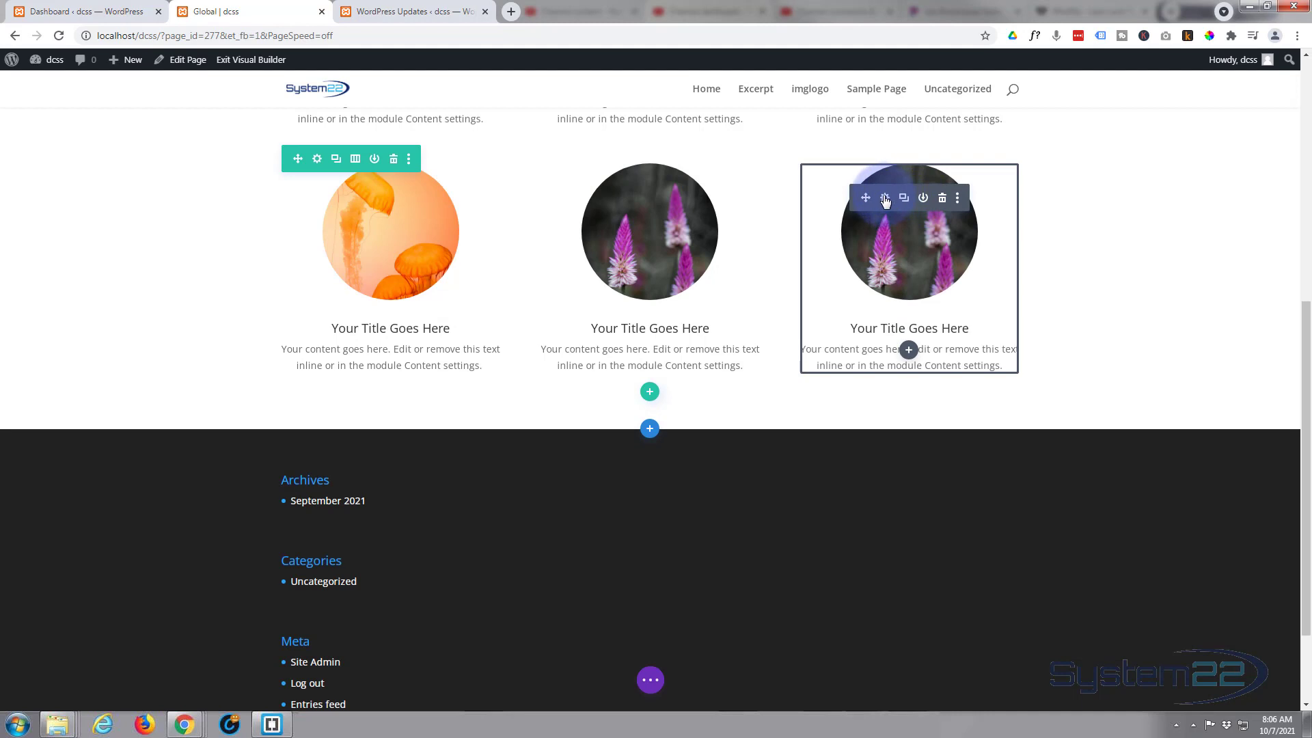
Step: Replace the third blurb's image with the orange misty forest picture from the media library and save its settings
click(885, 200)
scroll(865, 263, down, 5)
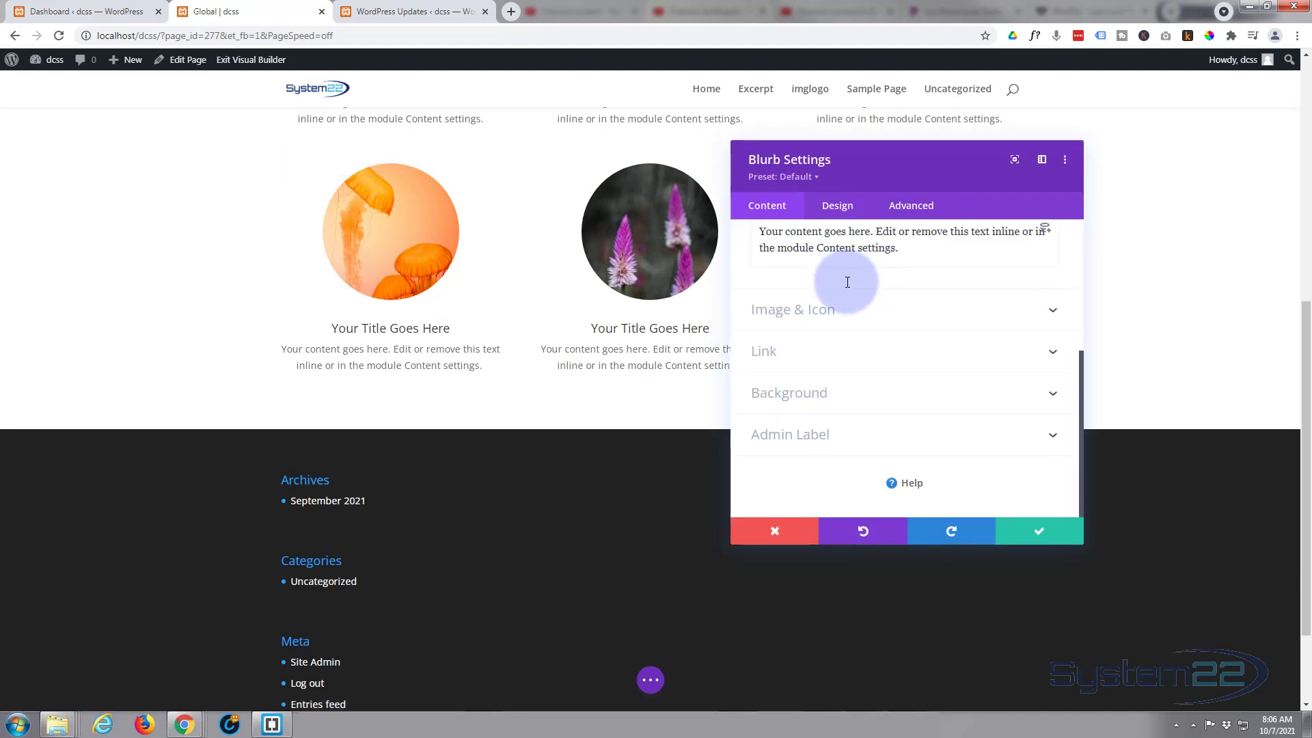
click(860, 318)
click(898, 395)
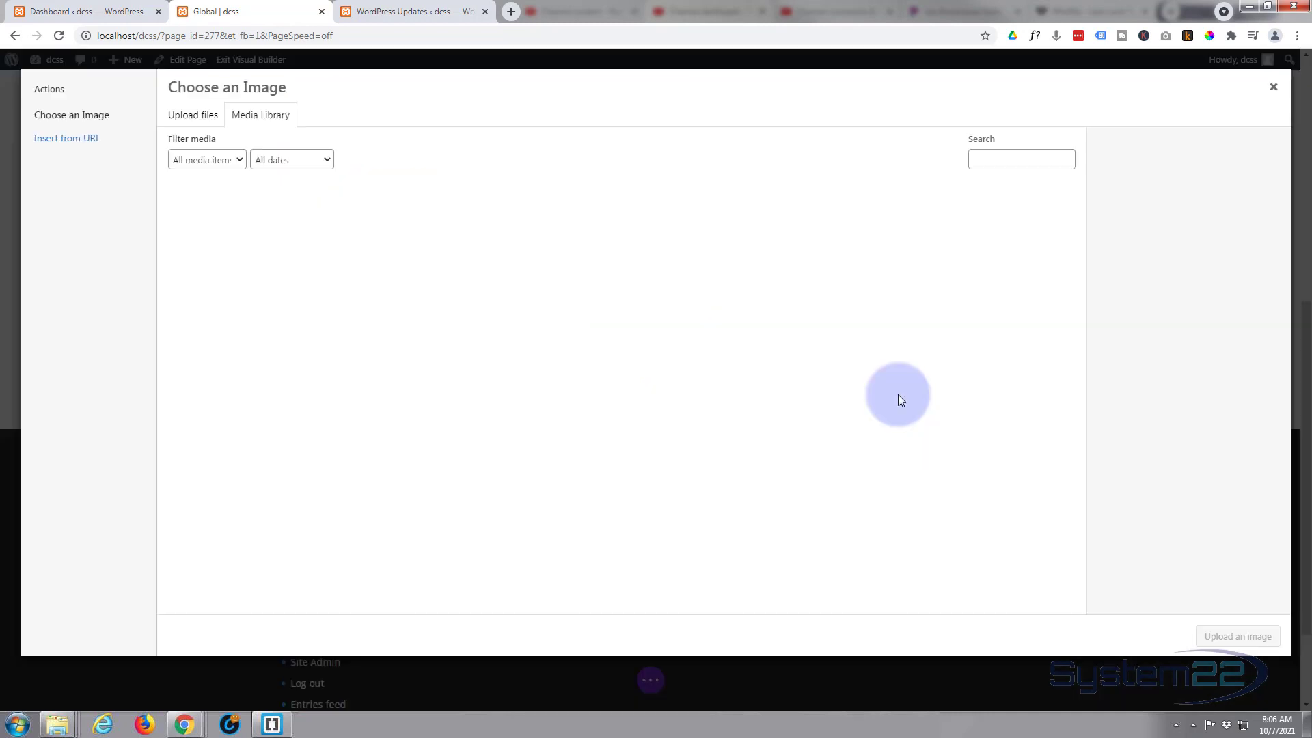
click(971, 303)
click(1018, 229)
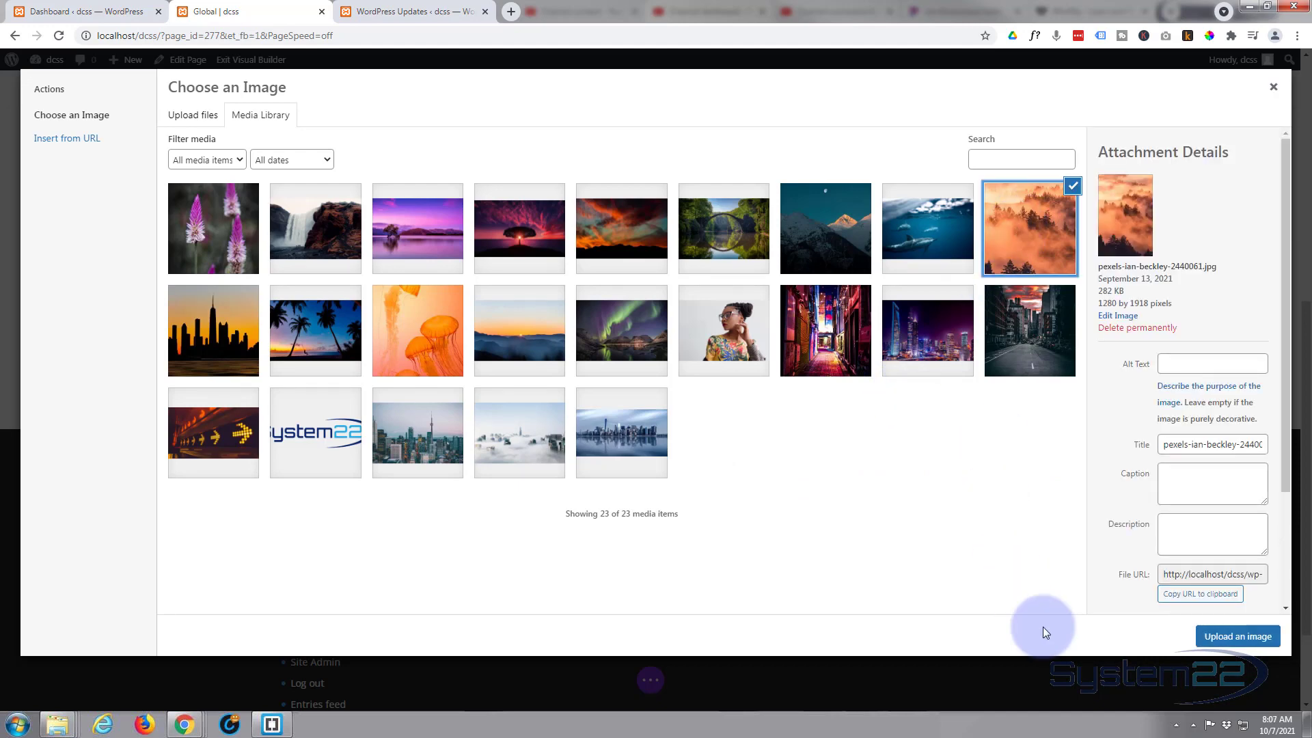
click(1223, 637)
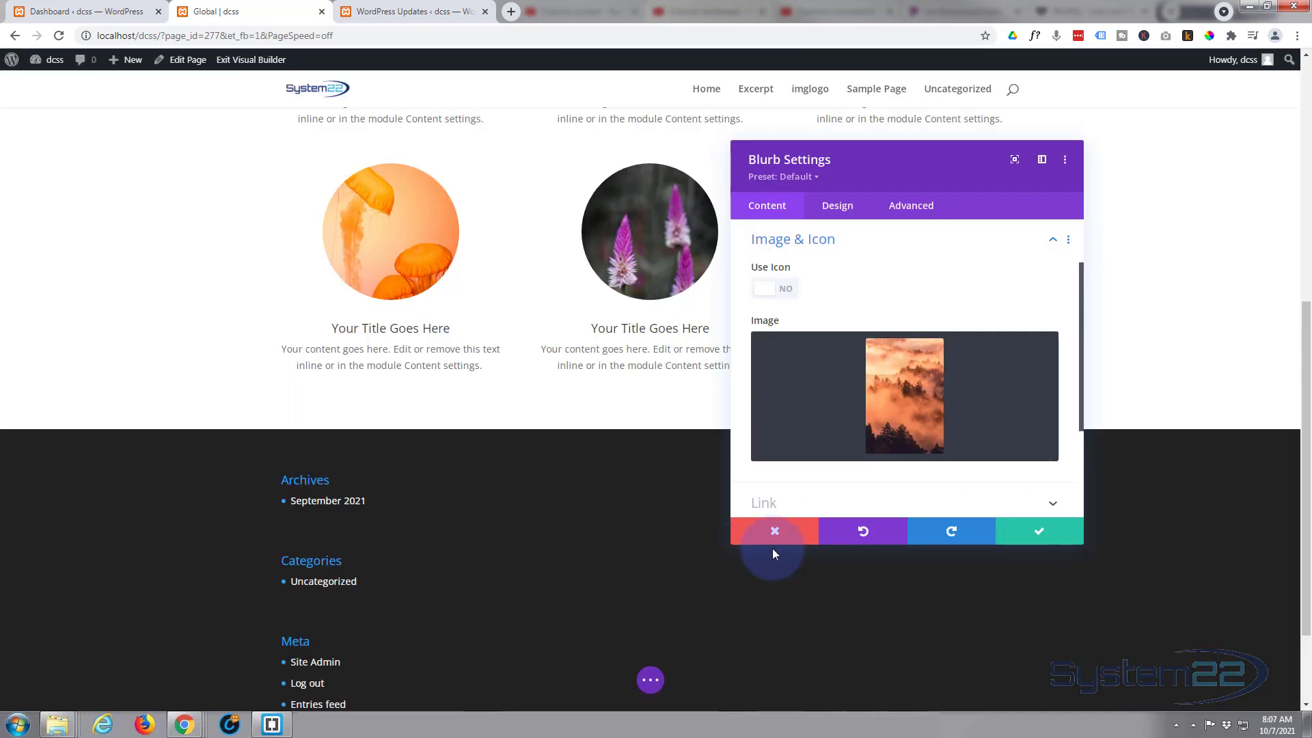
click(1033, 537)
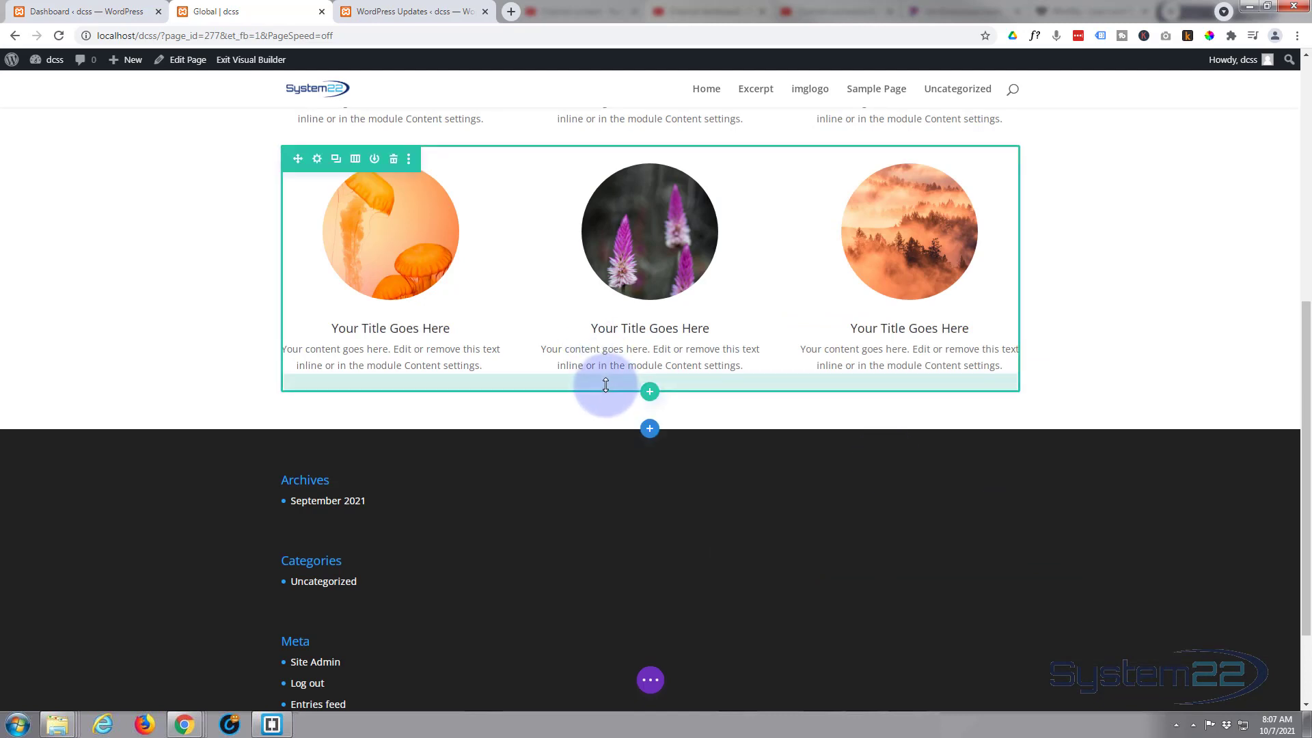
Step: Save the page as a draft and exit the Visual Builder to view the new blurb row on the page
click(653, 685)
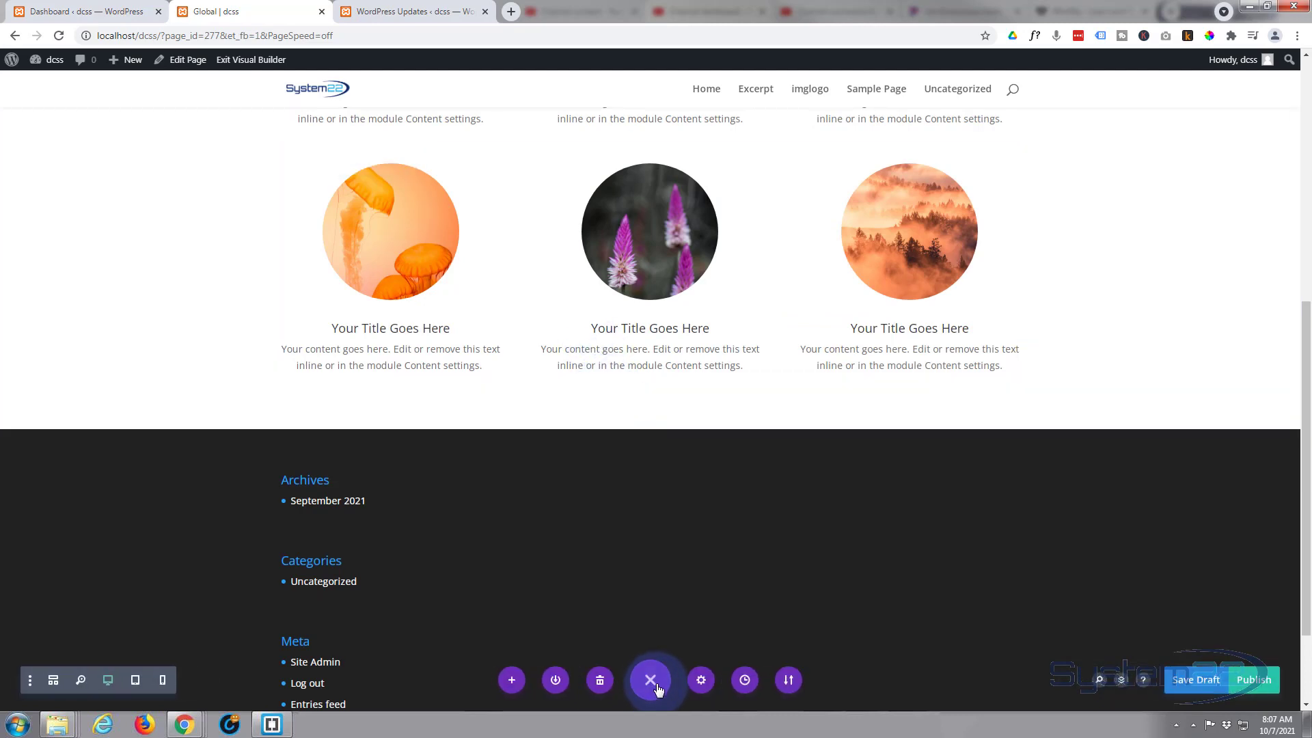
click(1195, 682)
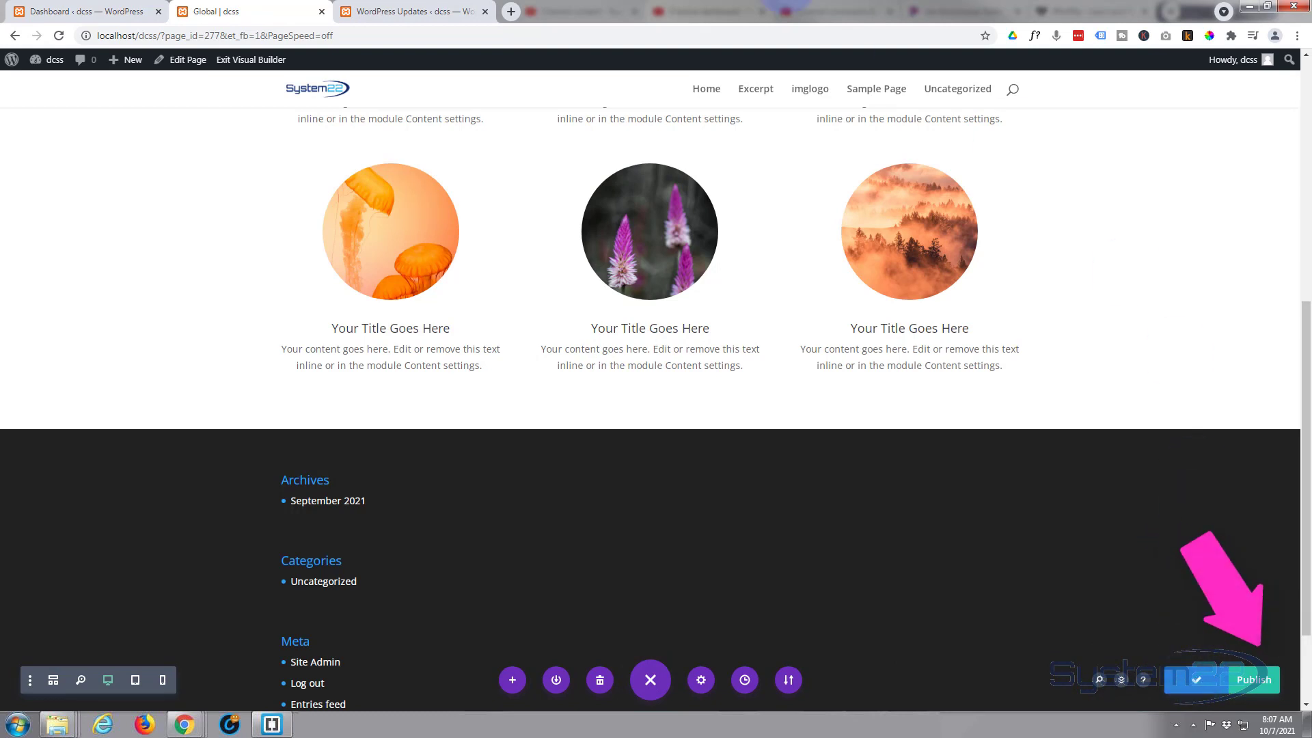
click(252, 60)
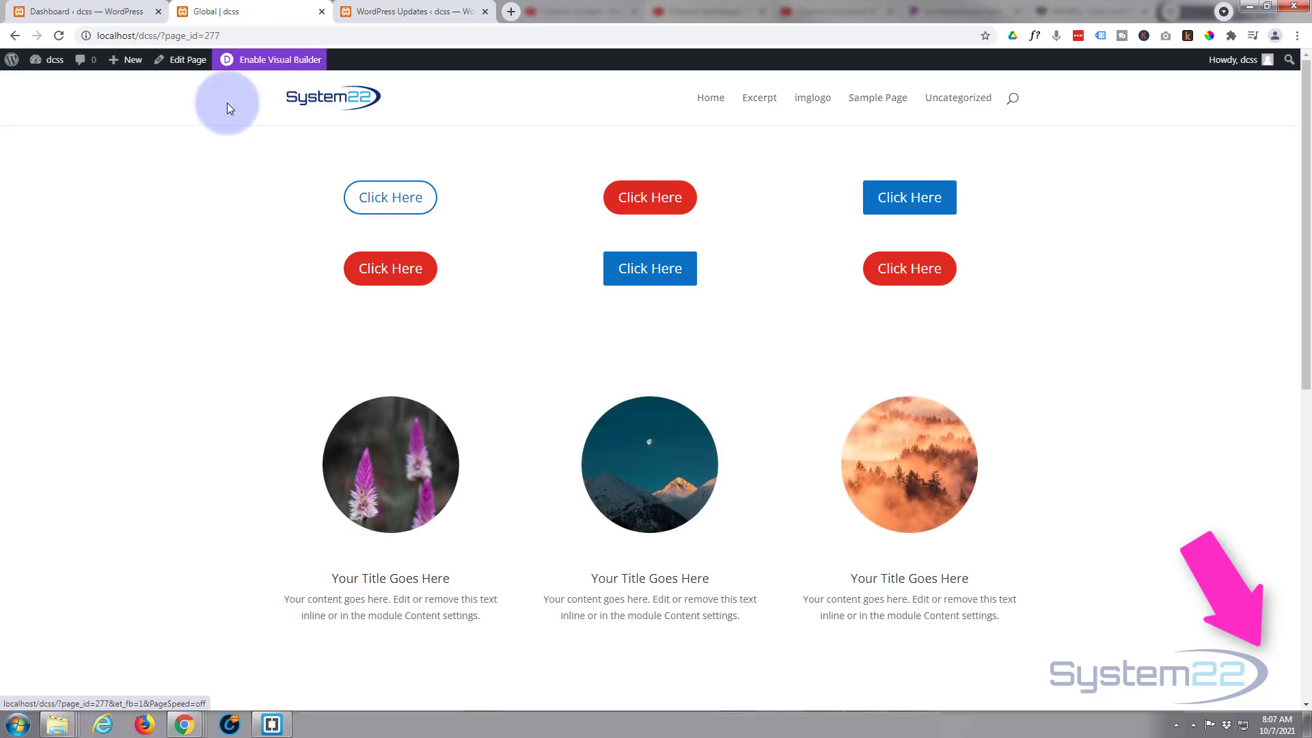
scroll(162, 354, down, 3)
scroll(162, 354, down, 2)
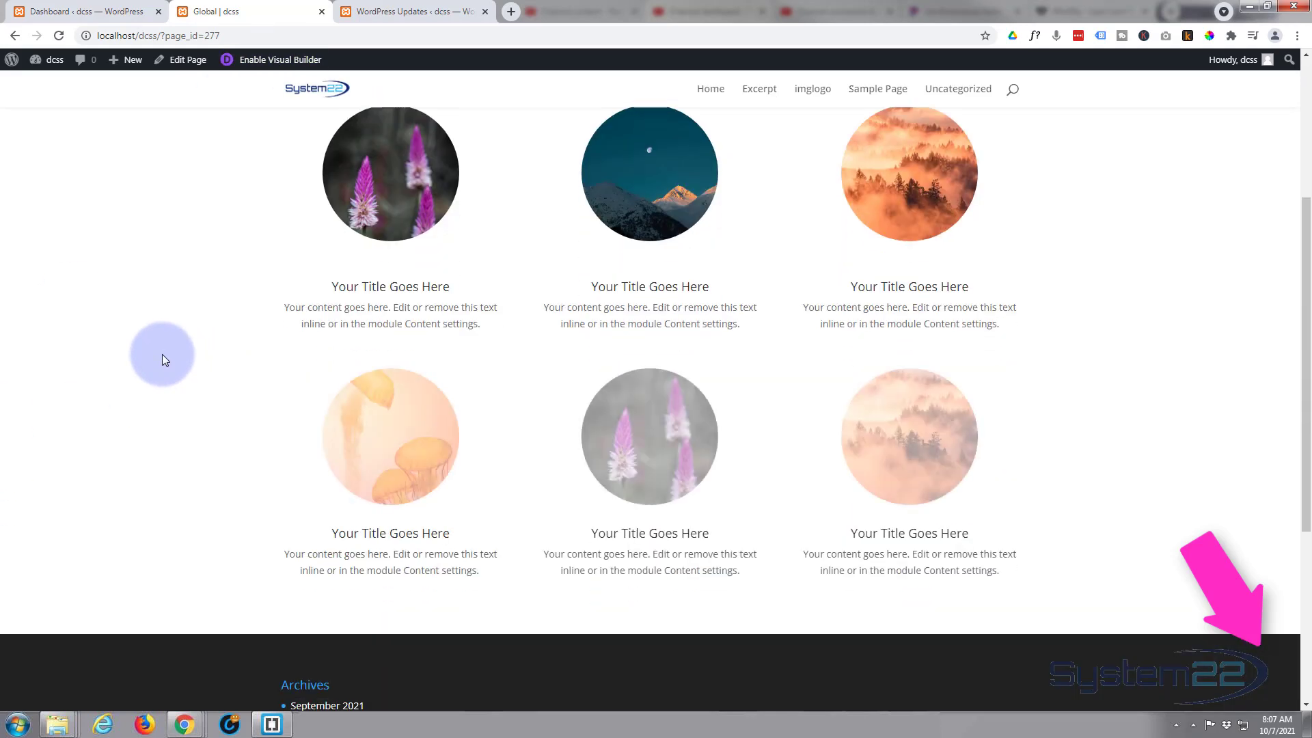